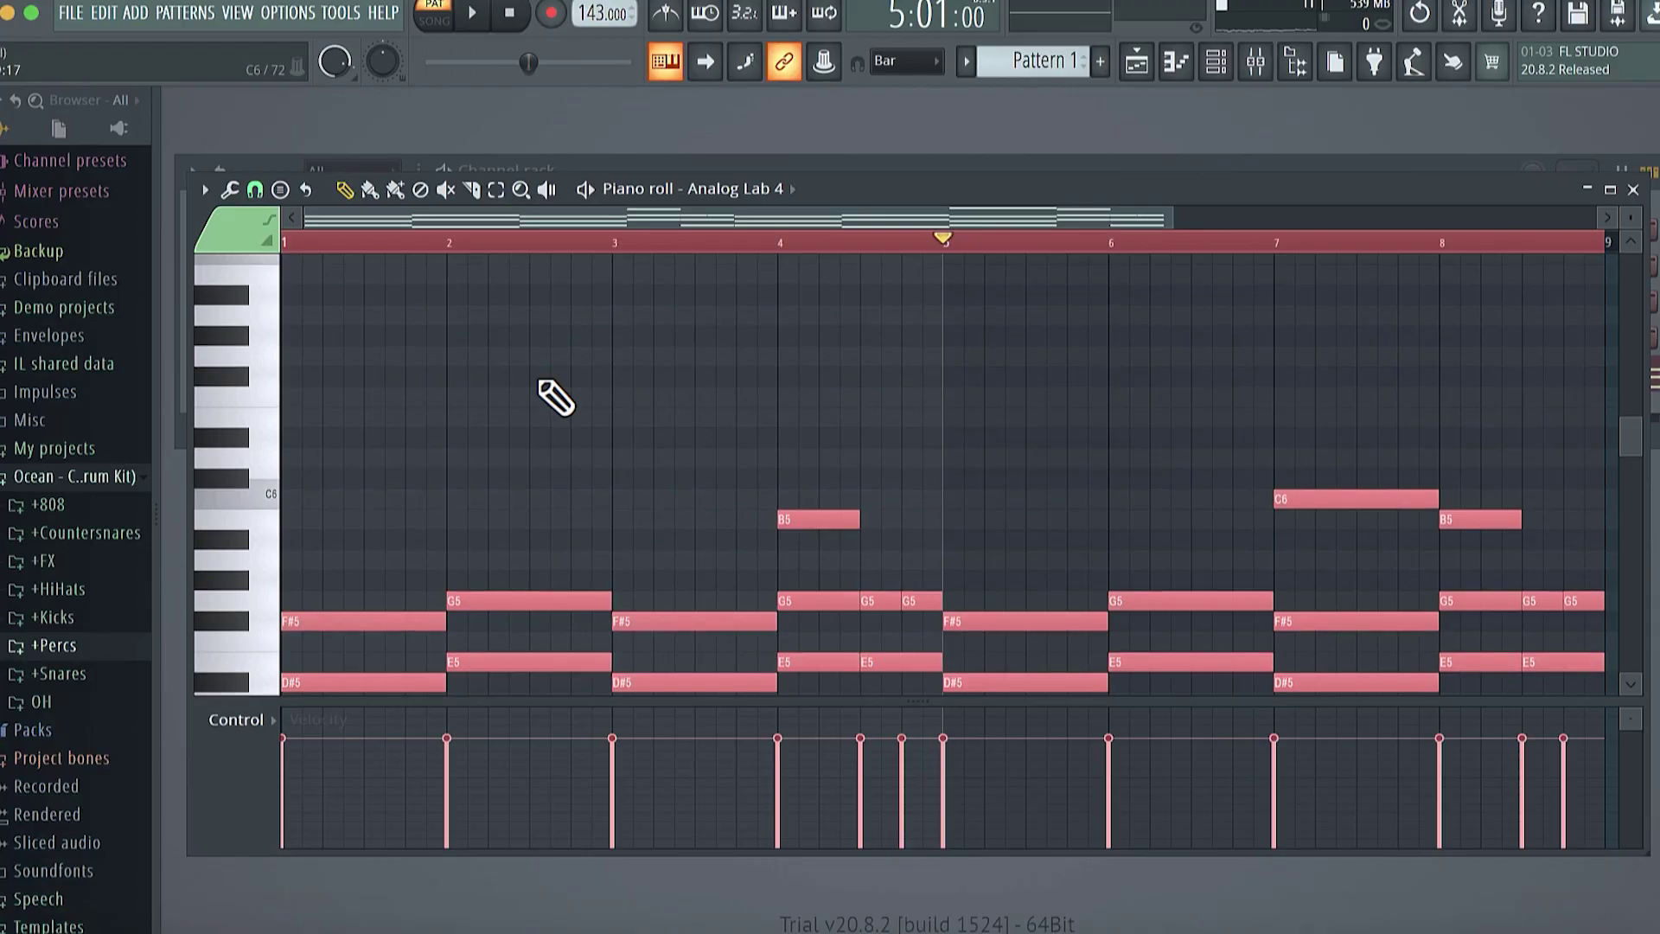
scroll(553, 394, down, 2)
scroll(553, 396, down, 2)
scroll(553, 395, down, 1)
scroll(553, 396, up, 1)
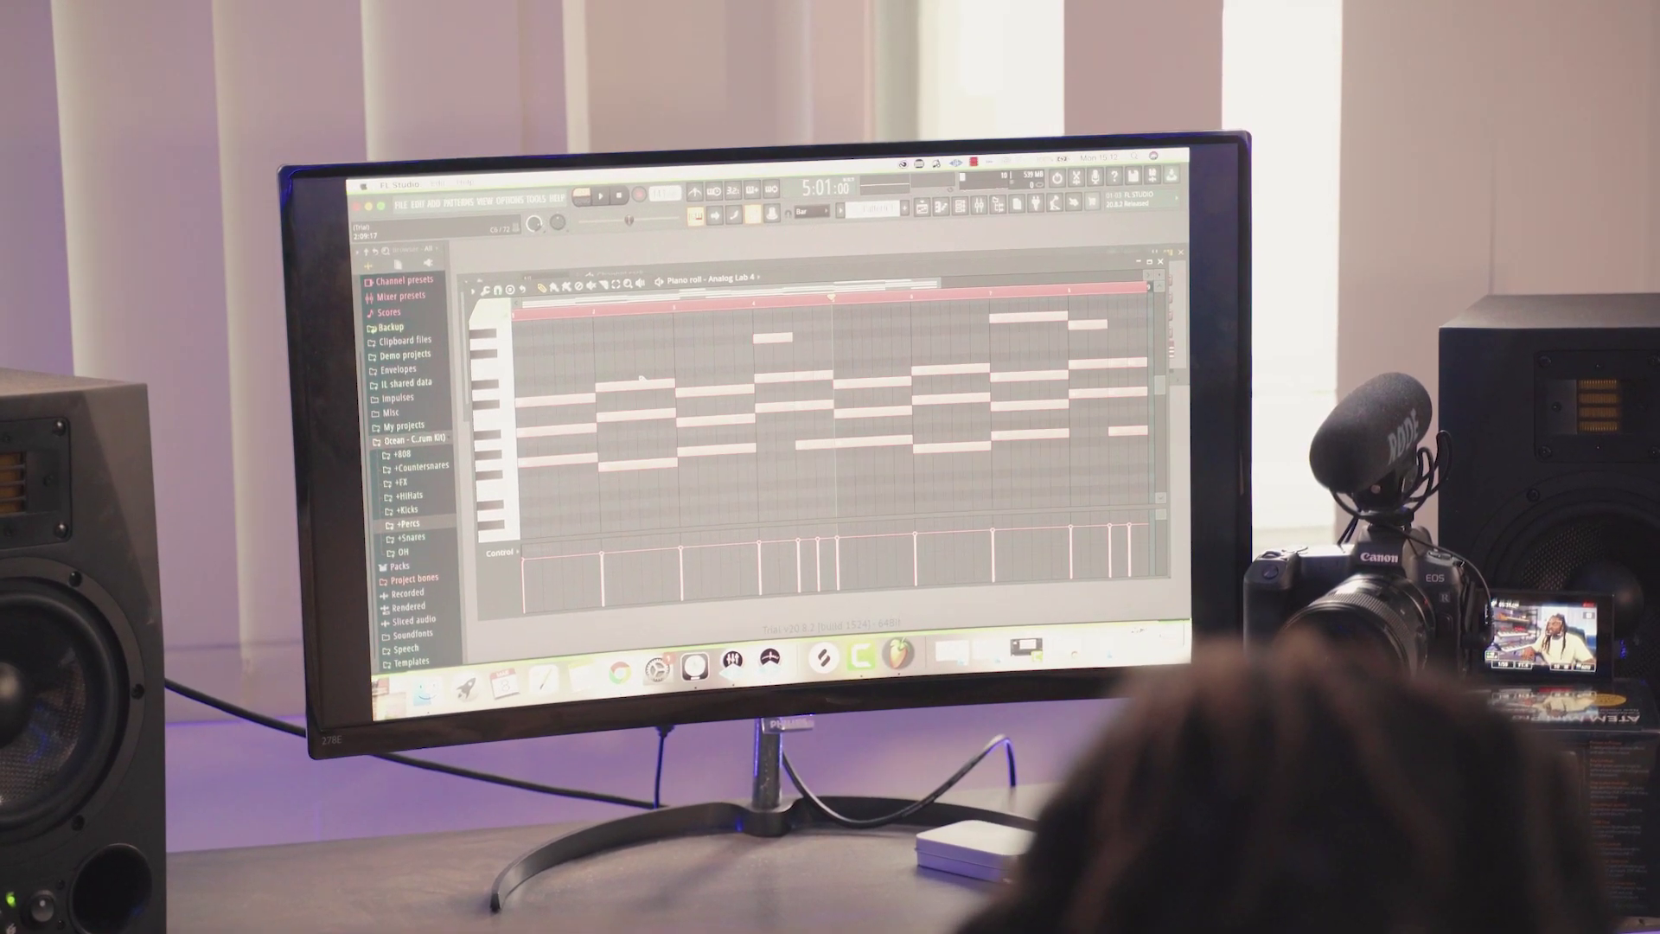
scroll(657, 359, down, 3)
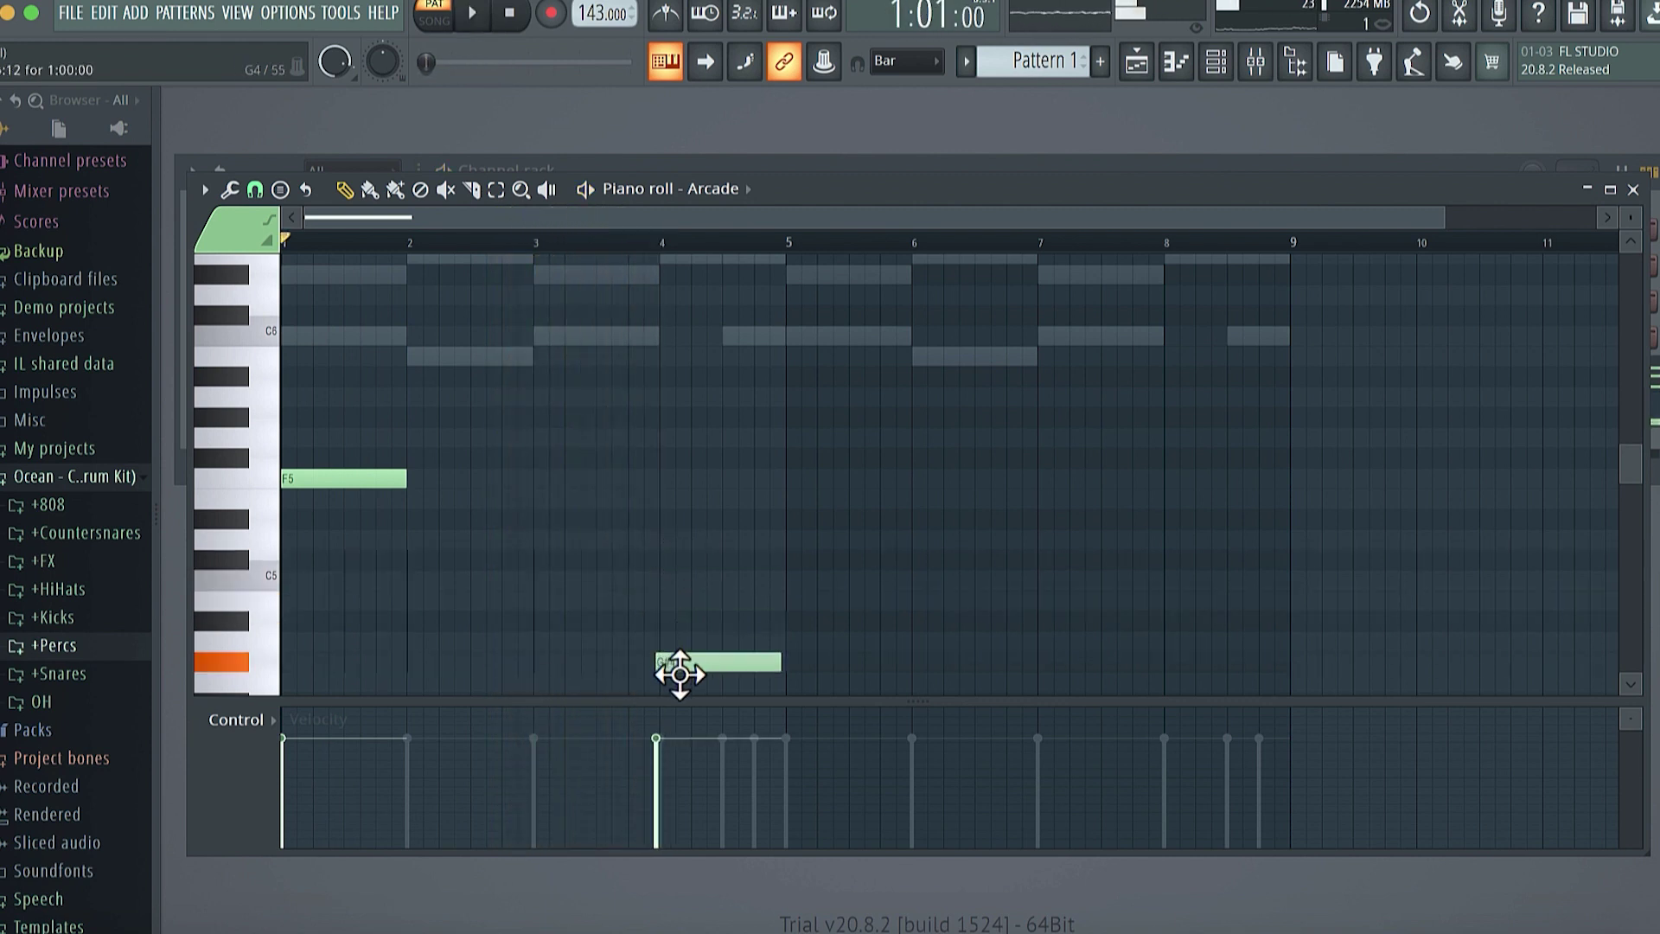
scroll(679, 683, up, 3)
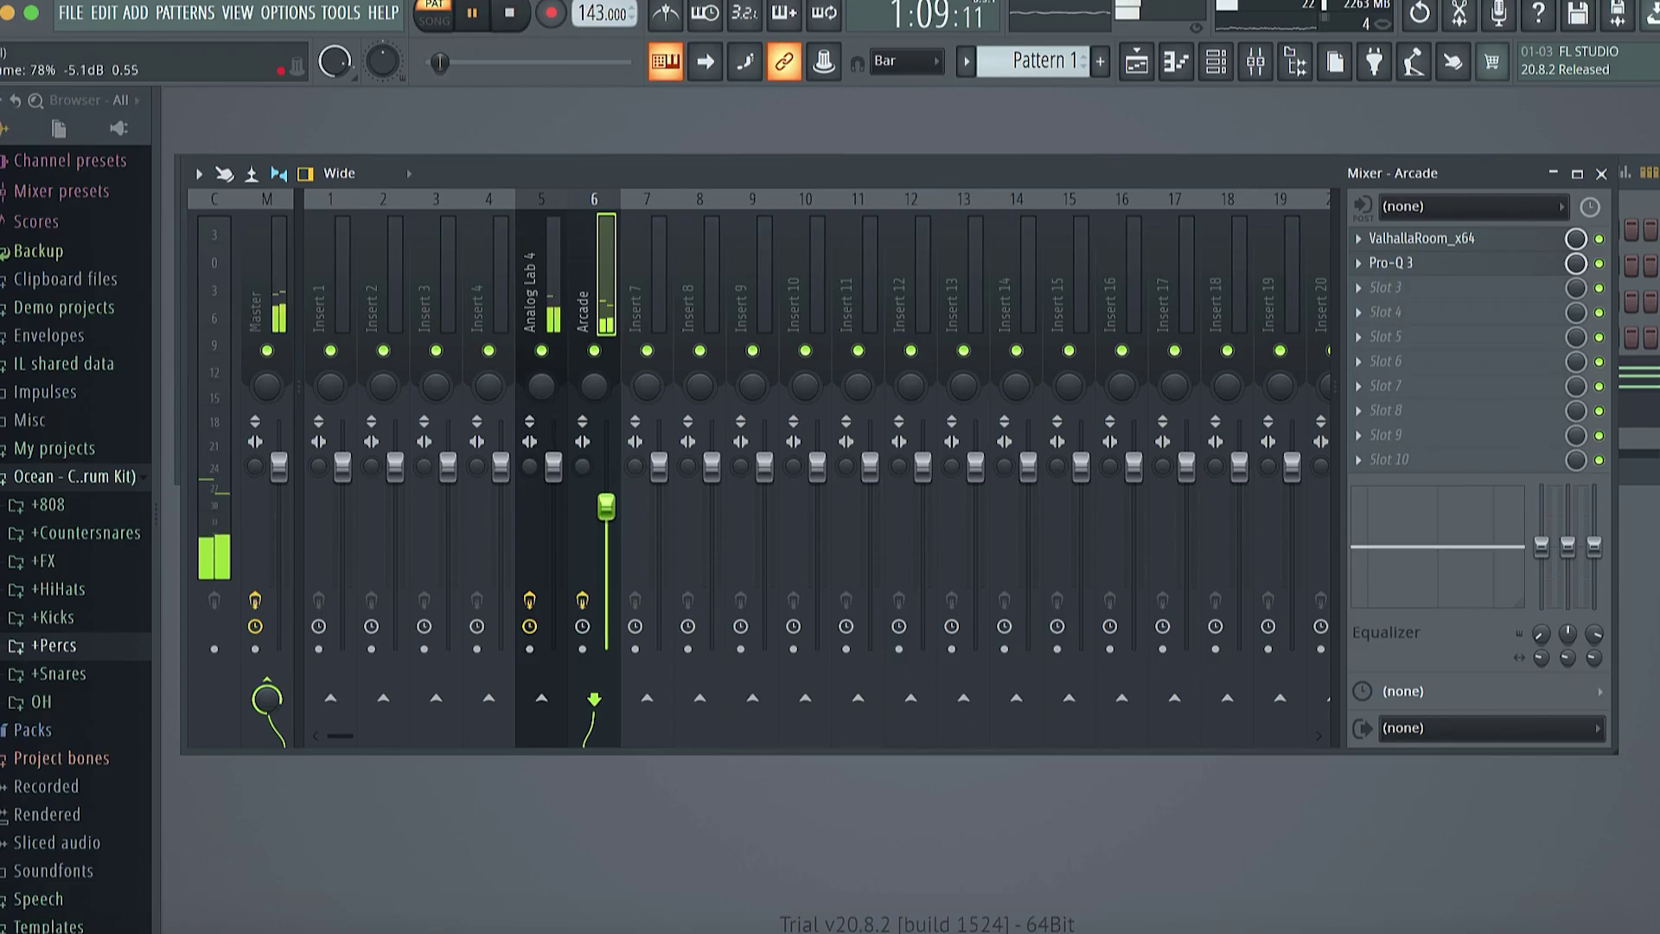
Step: Adjust the volume fader of the Arcade mixer track
drag(616, 519, 616, 474)
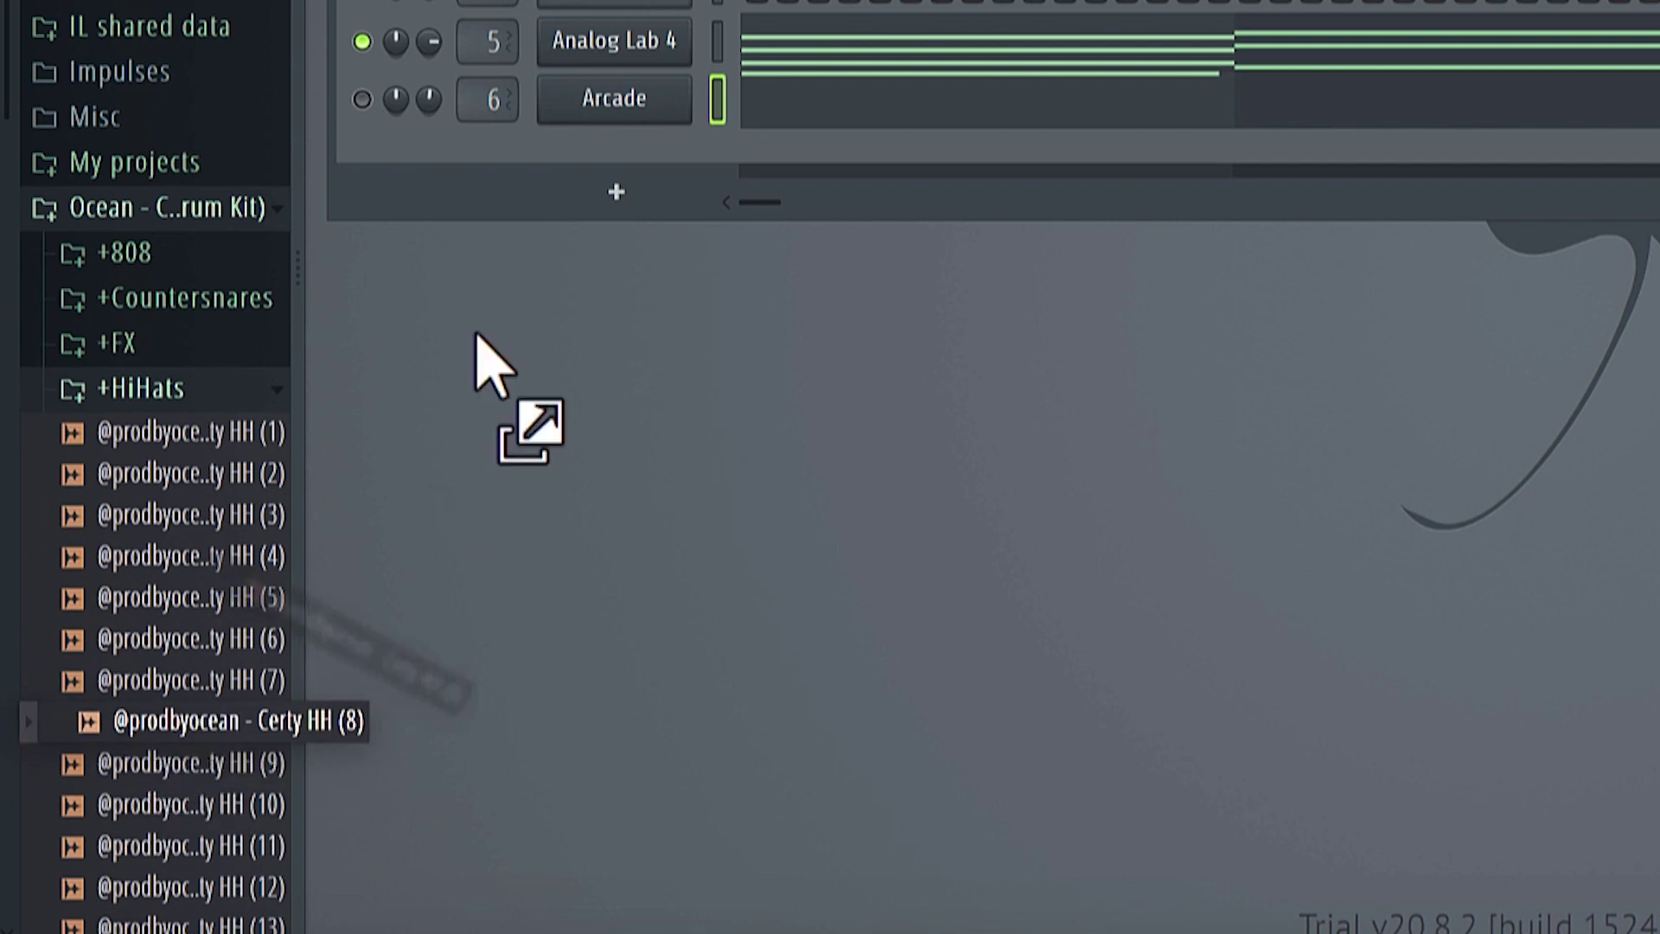
Step: Add the Certy HH (8) hi-hat sample as a new channel and enable Normalize for it
drag(477, 336, 939, 173)
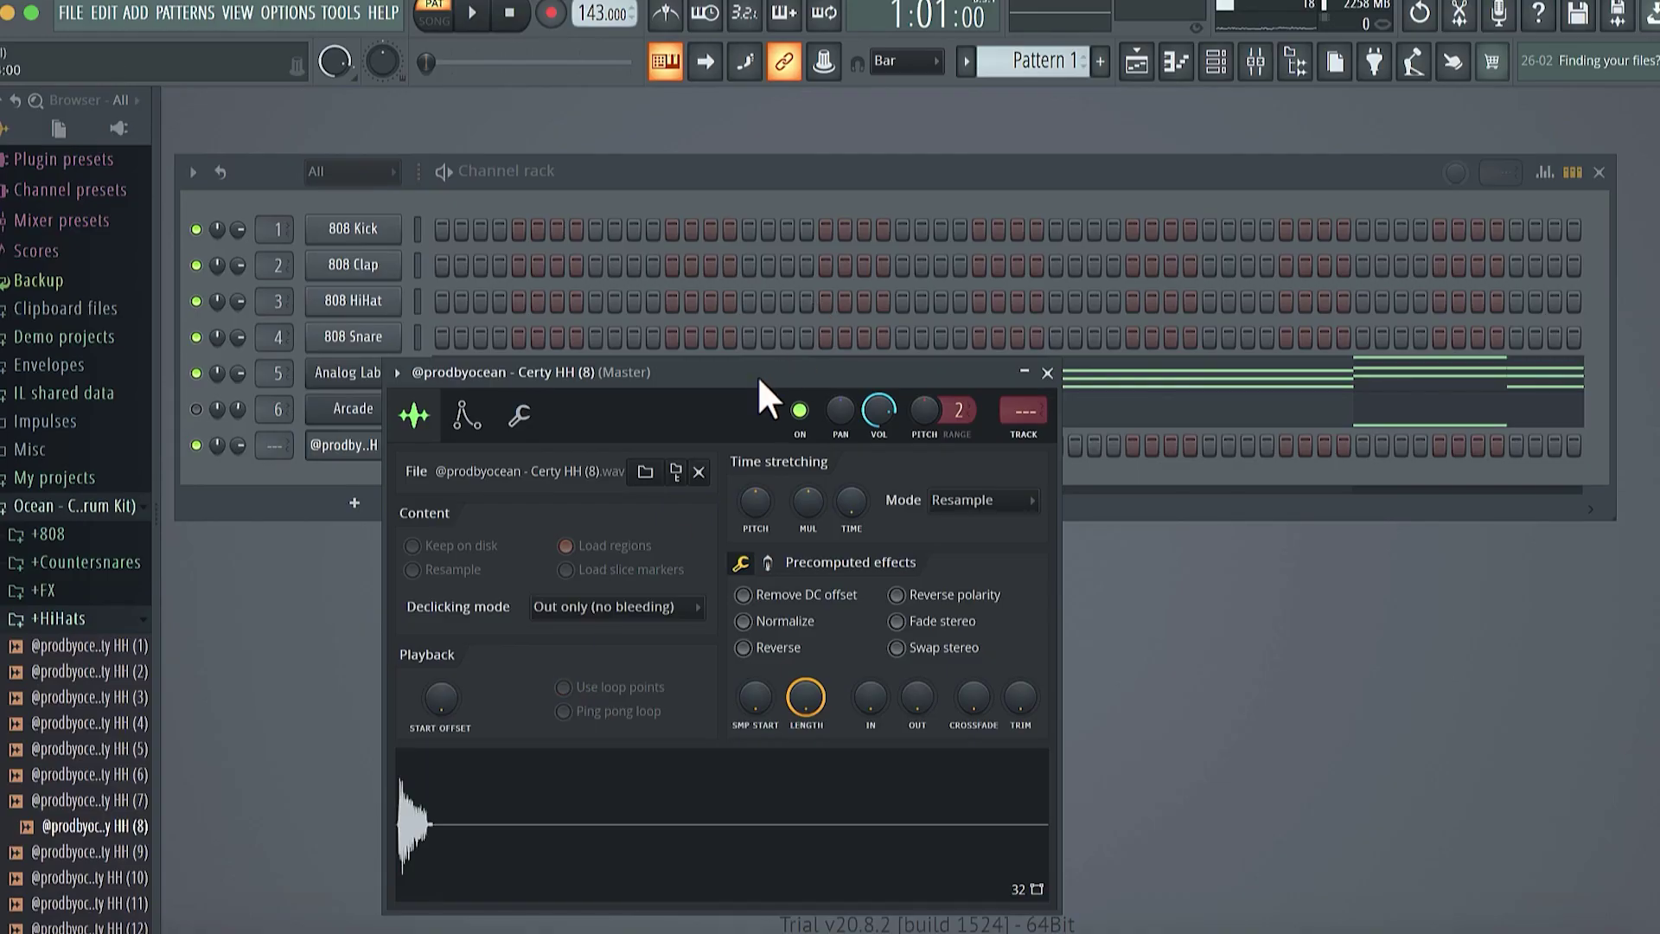
drag(761, 376, 758, 247)
click(763, 494)
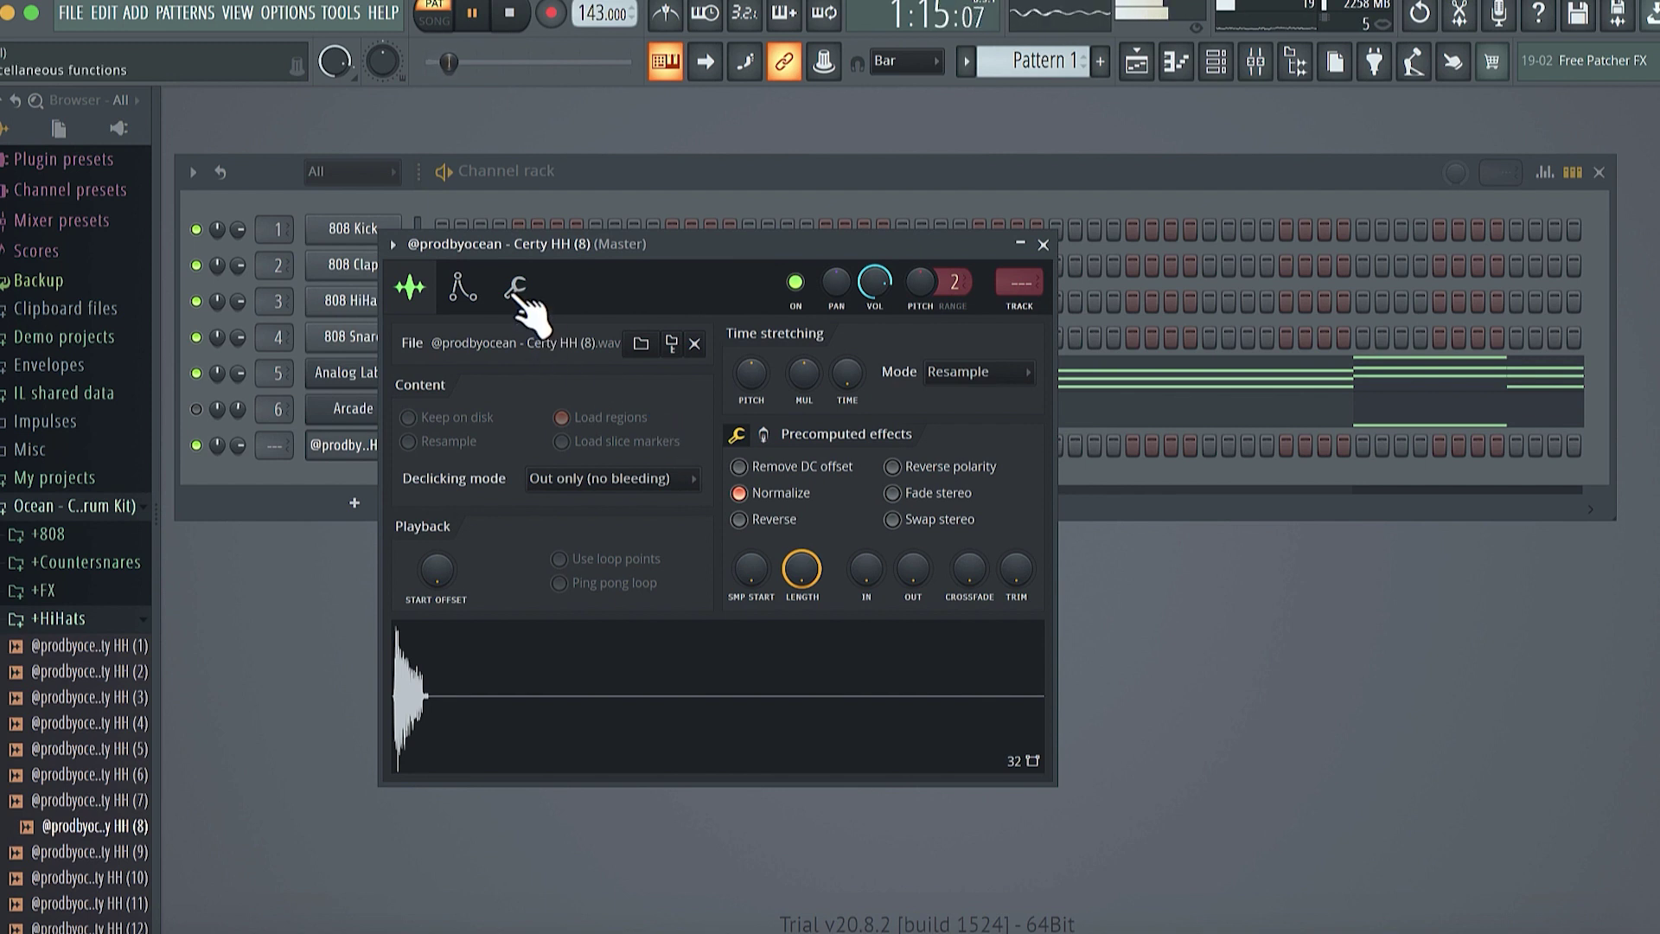
Step: Play the pattern and open the miscellaneous functions of the Certy HH (8) channel
key(space)
click(516, 291)
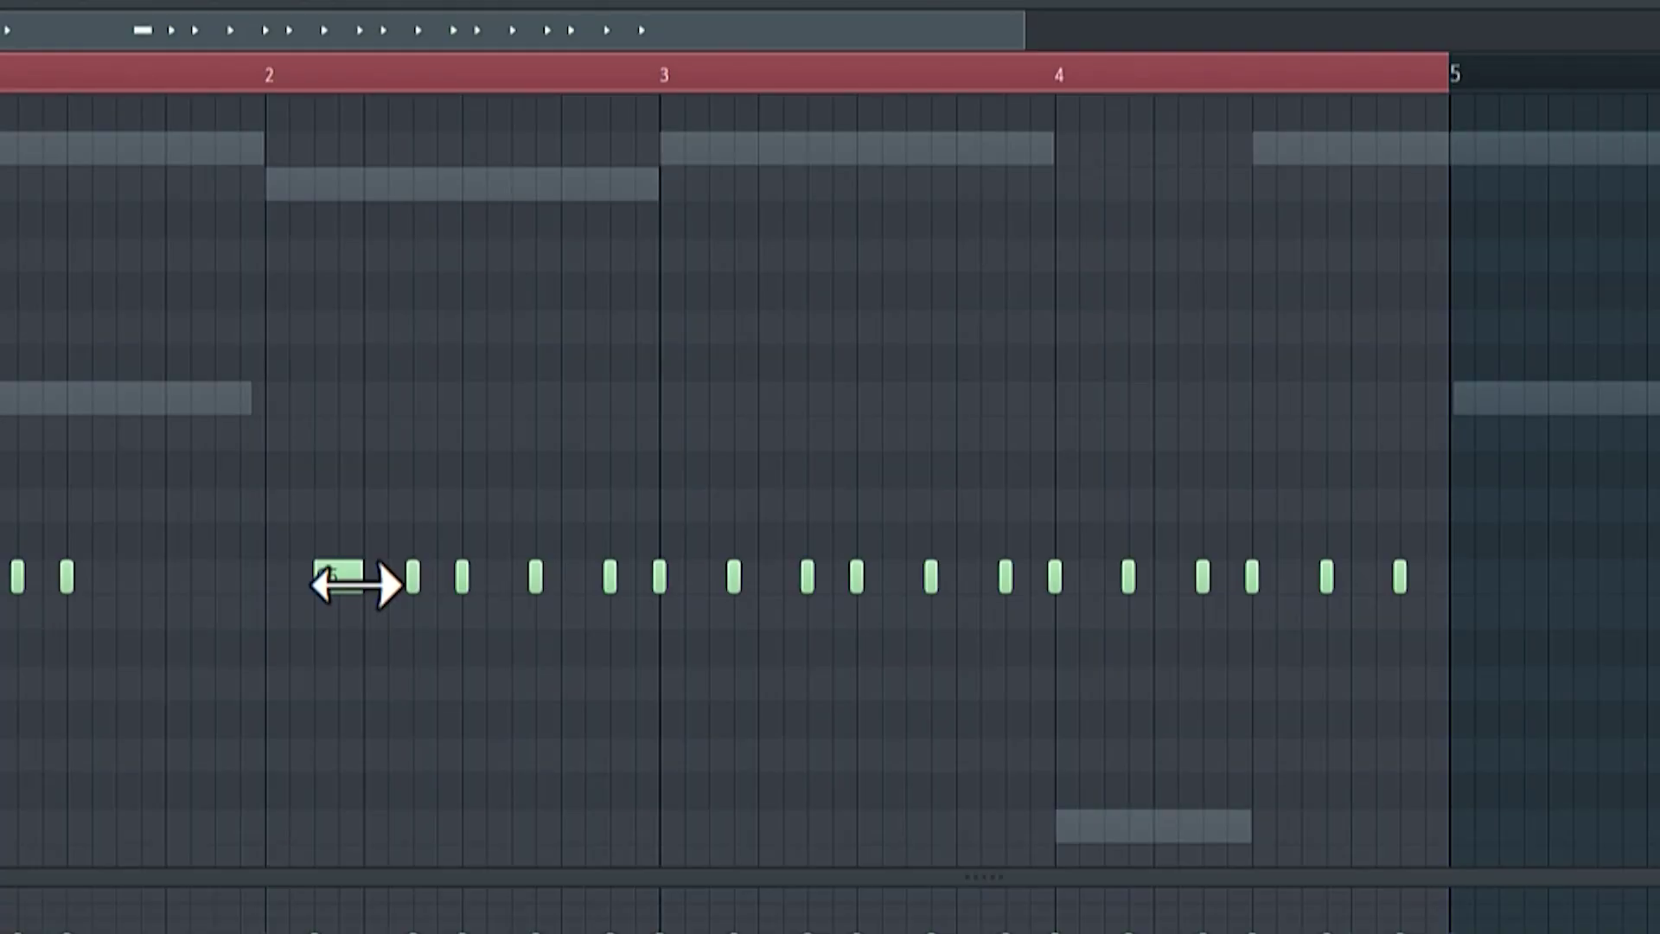
Step: Chop the lengthened hi-hat note near the start of bar 2 into a rapid roll with the default pattern
key(ctrl+u)
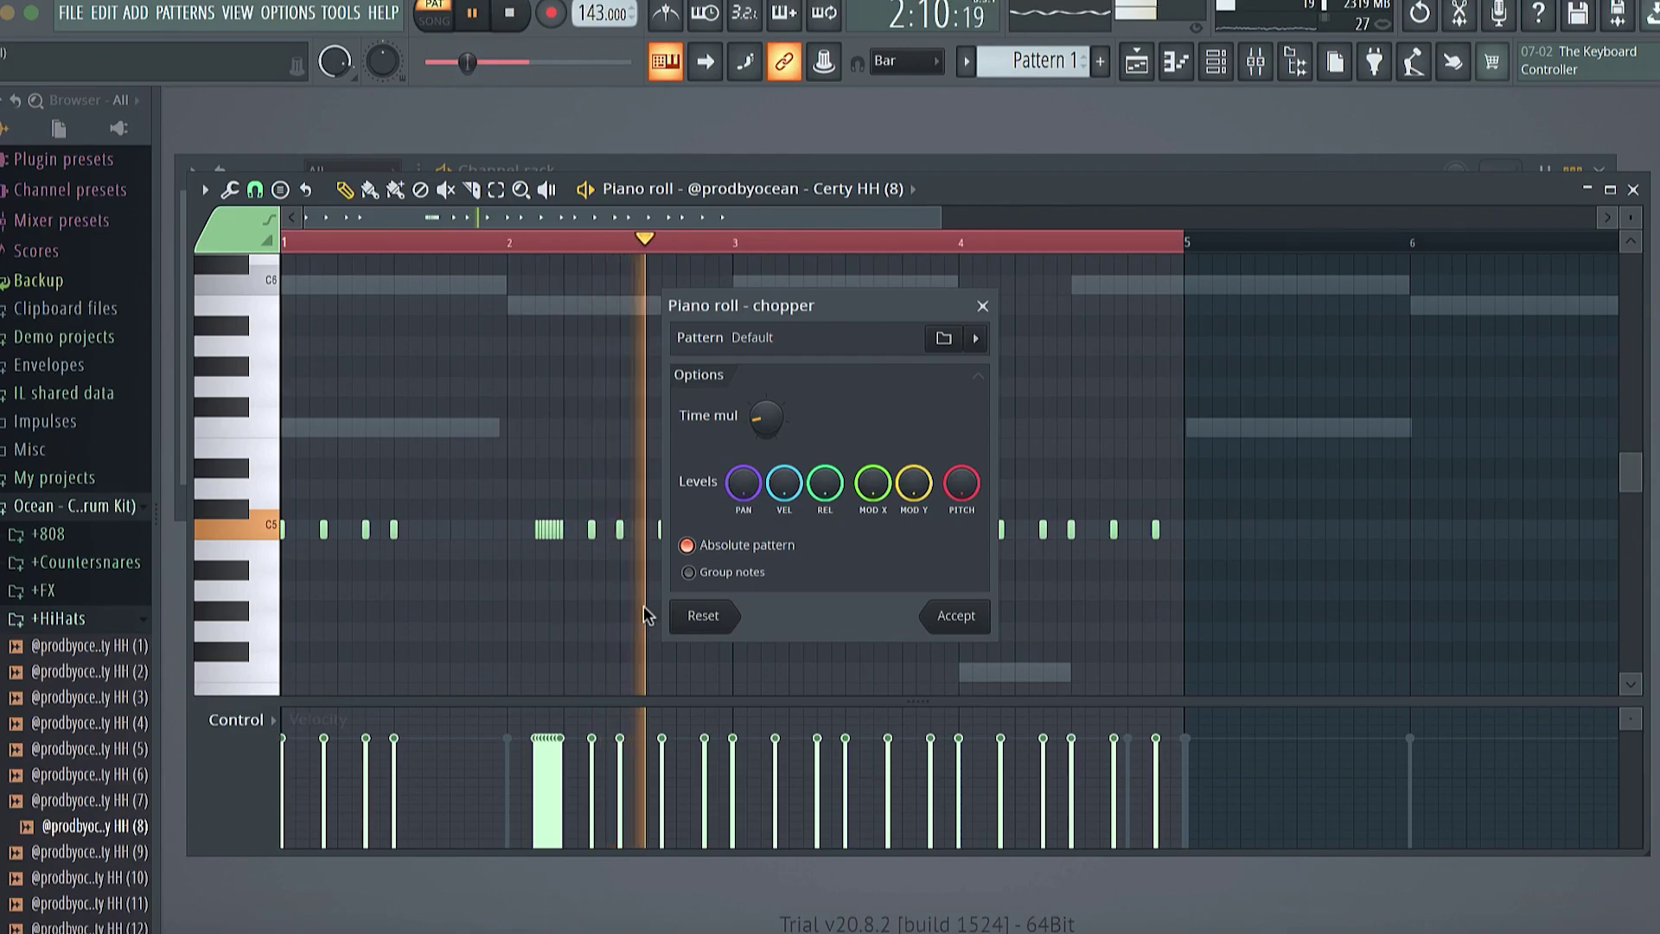
key(space)
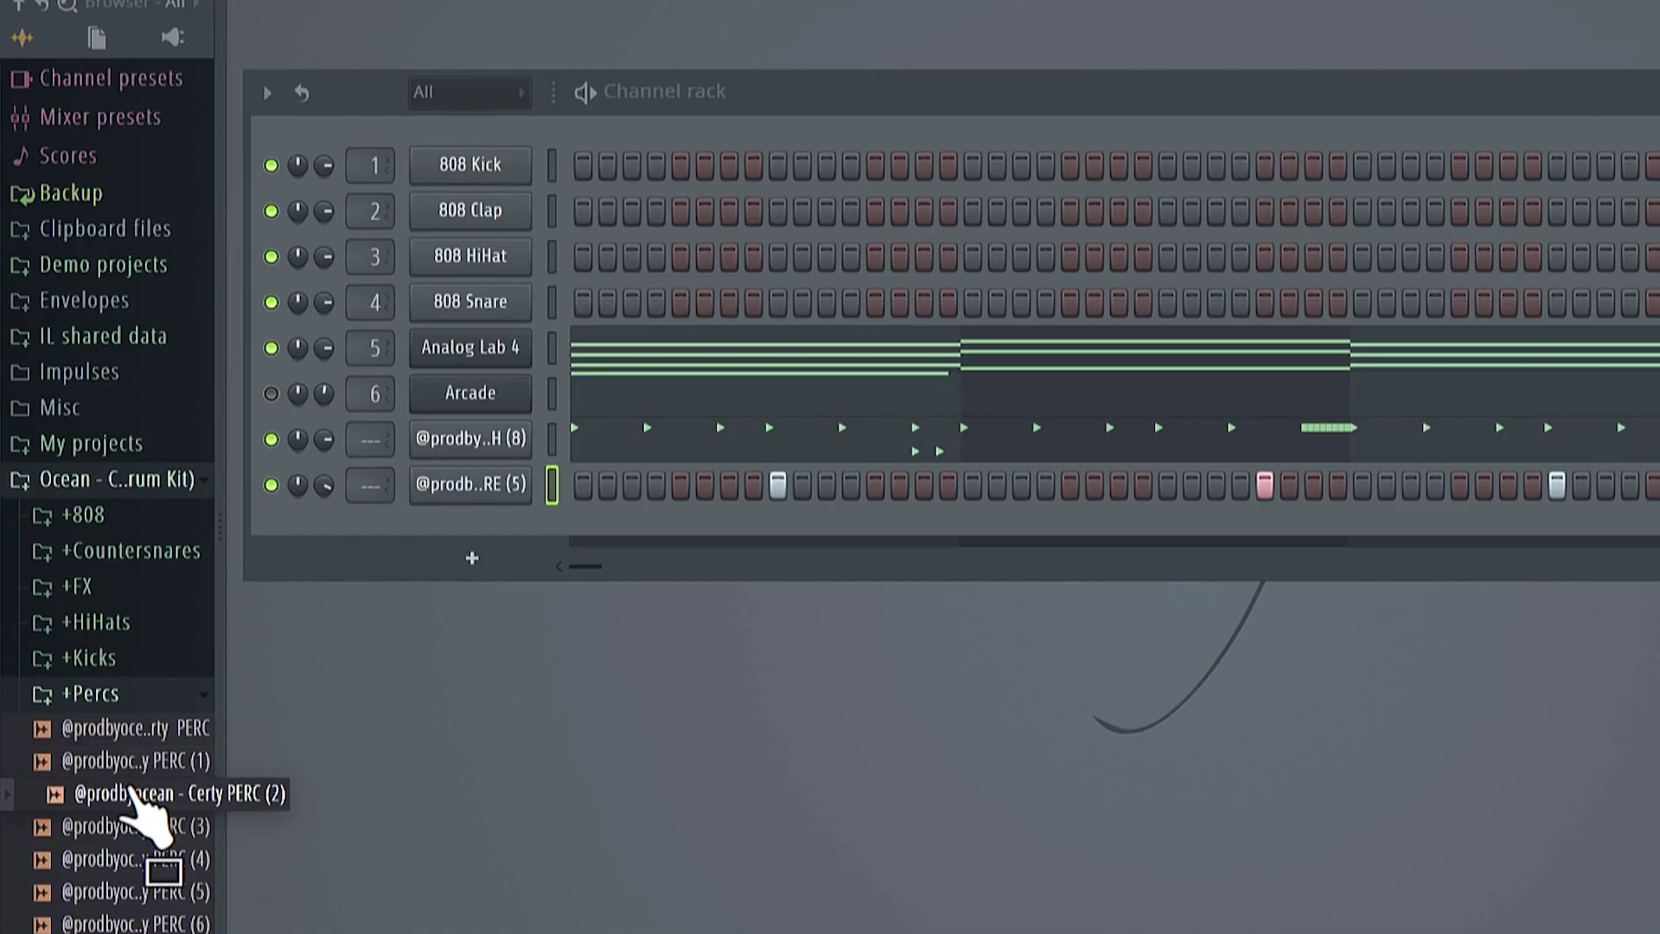
Step: Find the Certy PERC (11) sample in the drum kit's percussion folder and add it as a new channel
scroll(138, 774, down, 3)
click(132, 716)
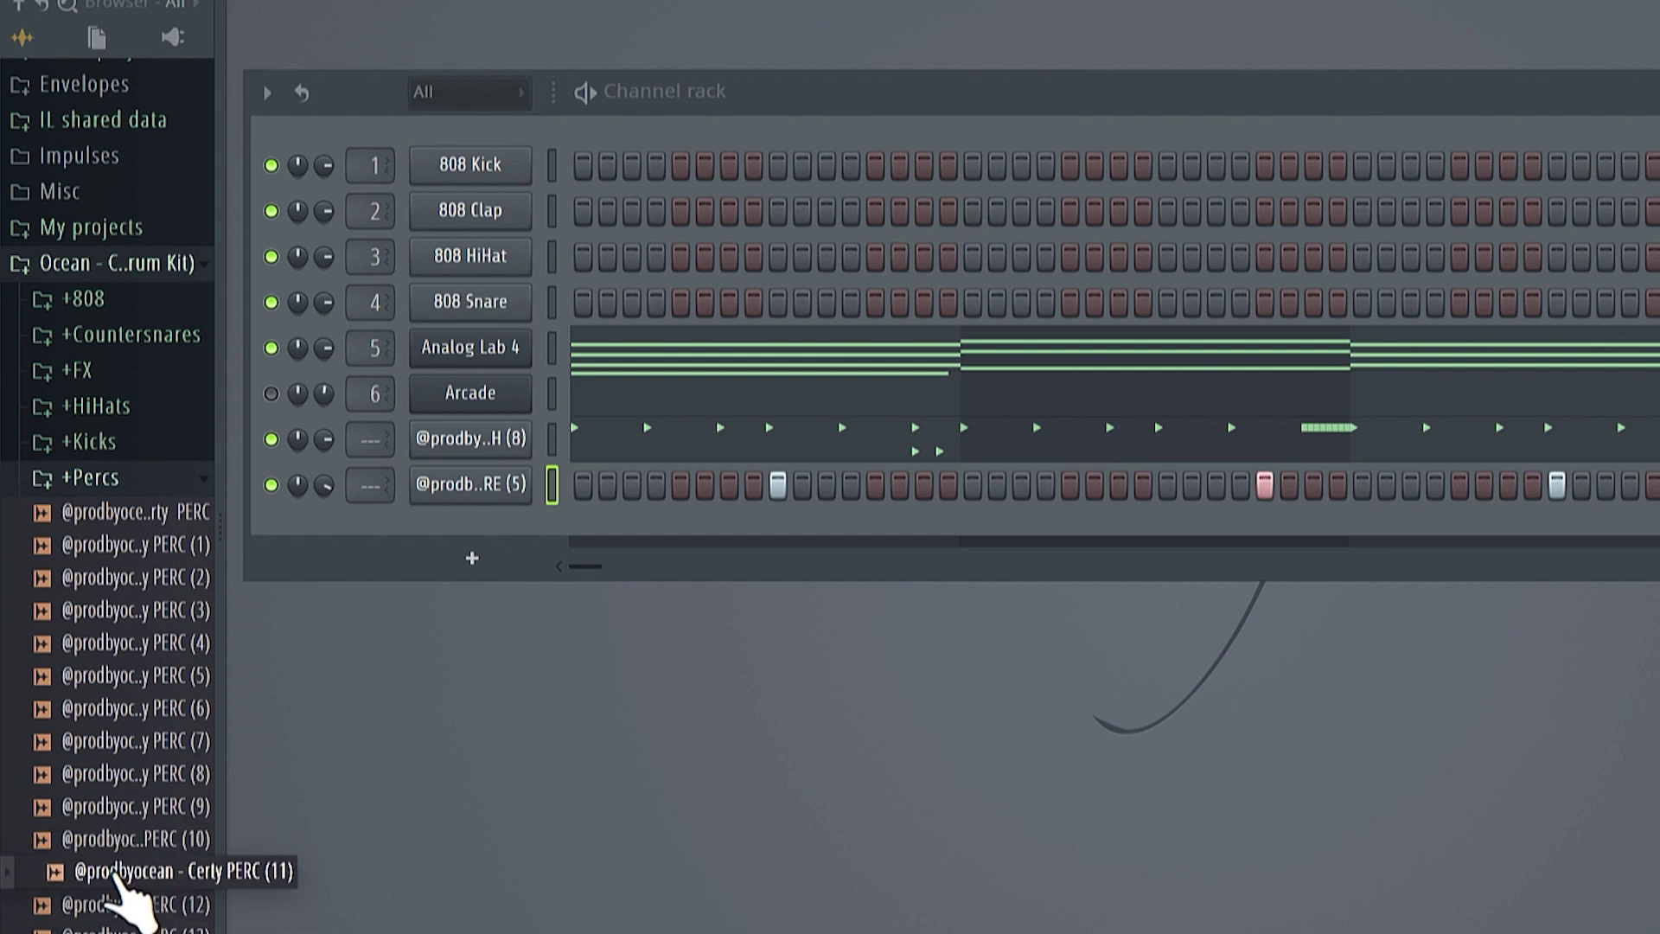
drag(423, 594, 470, 601)
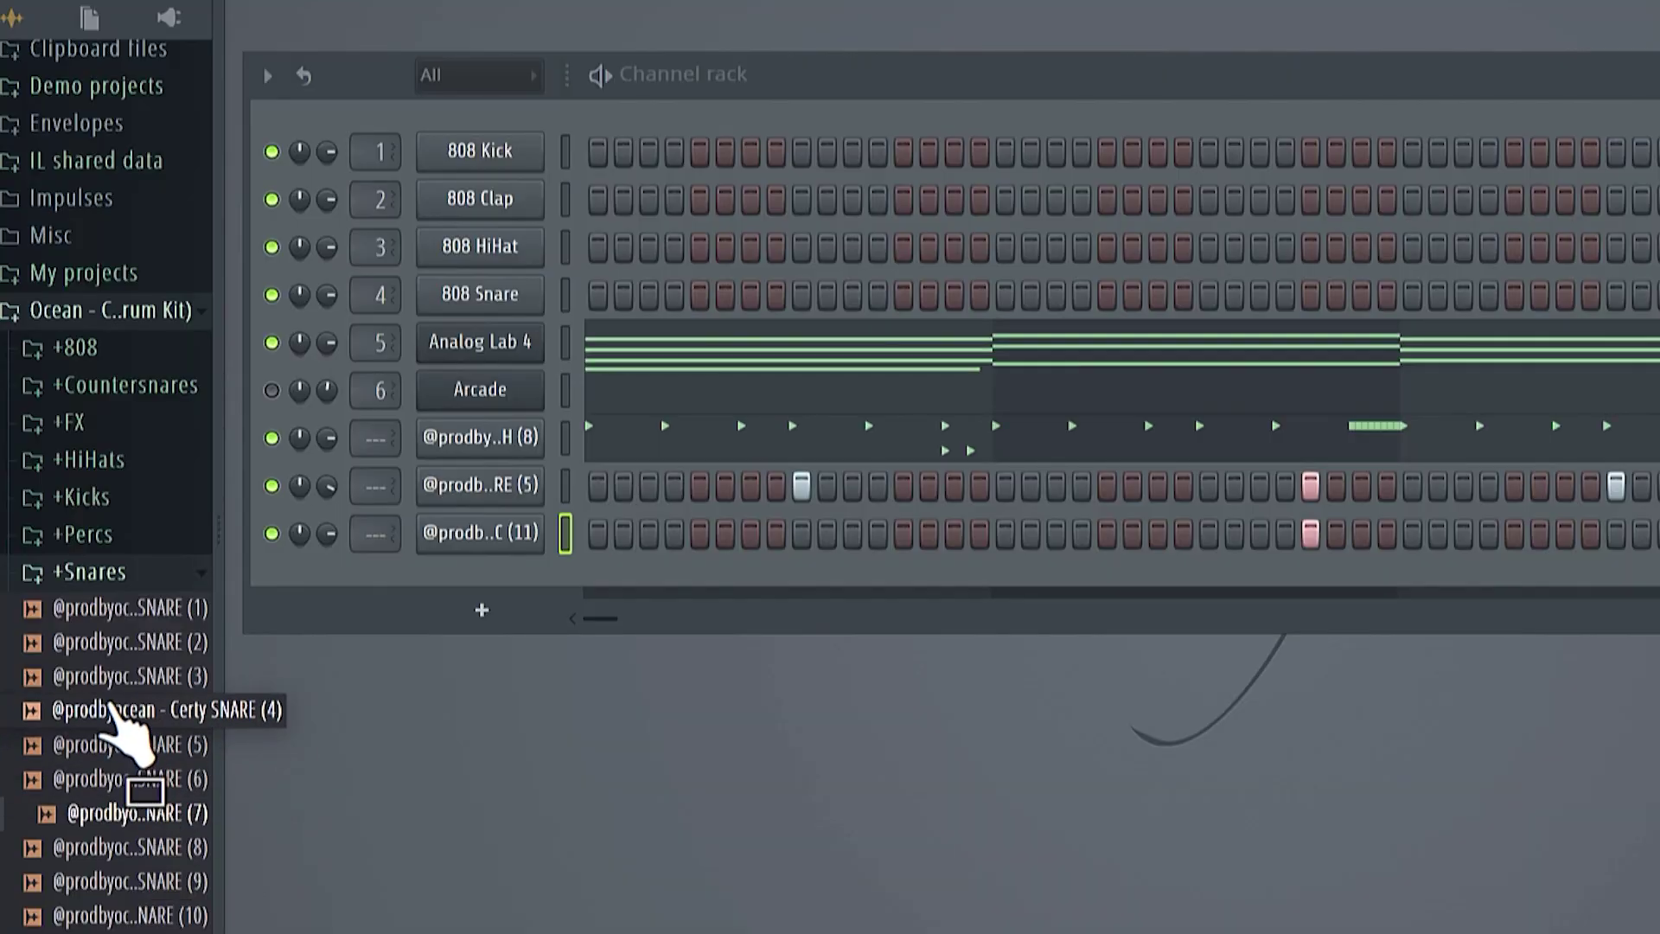
Step: Try the Certy SNARE (3) sample as a new channel with three consecutive hits in bar 4
drag(59, 683, 685, 619)
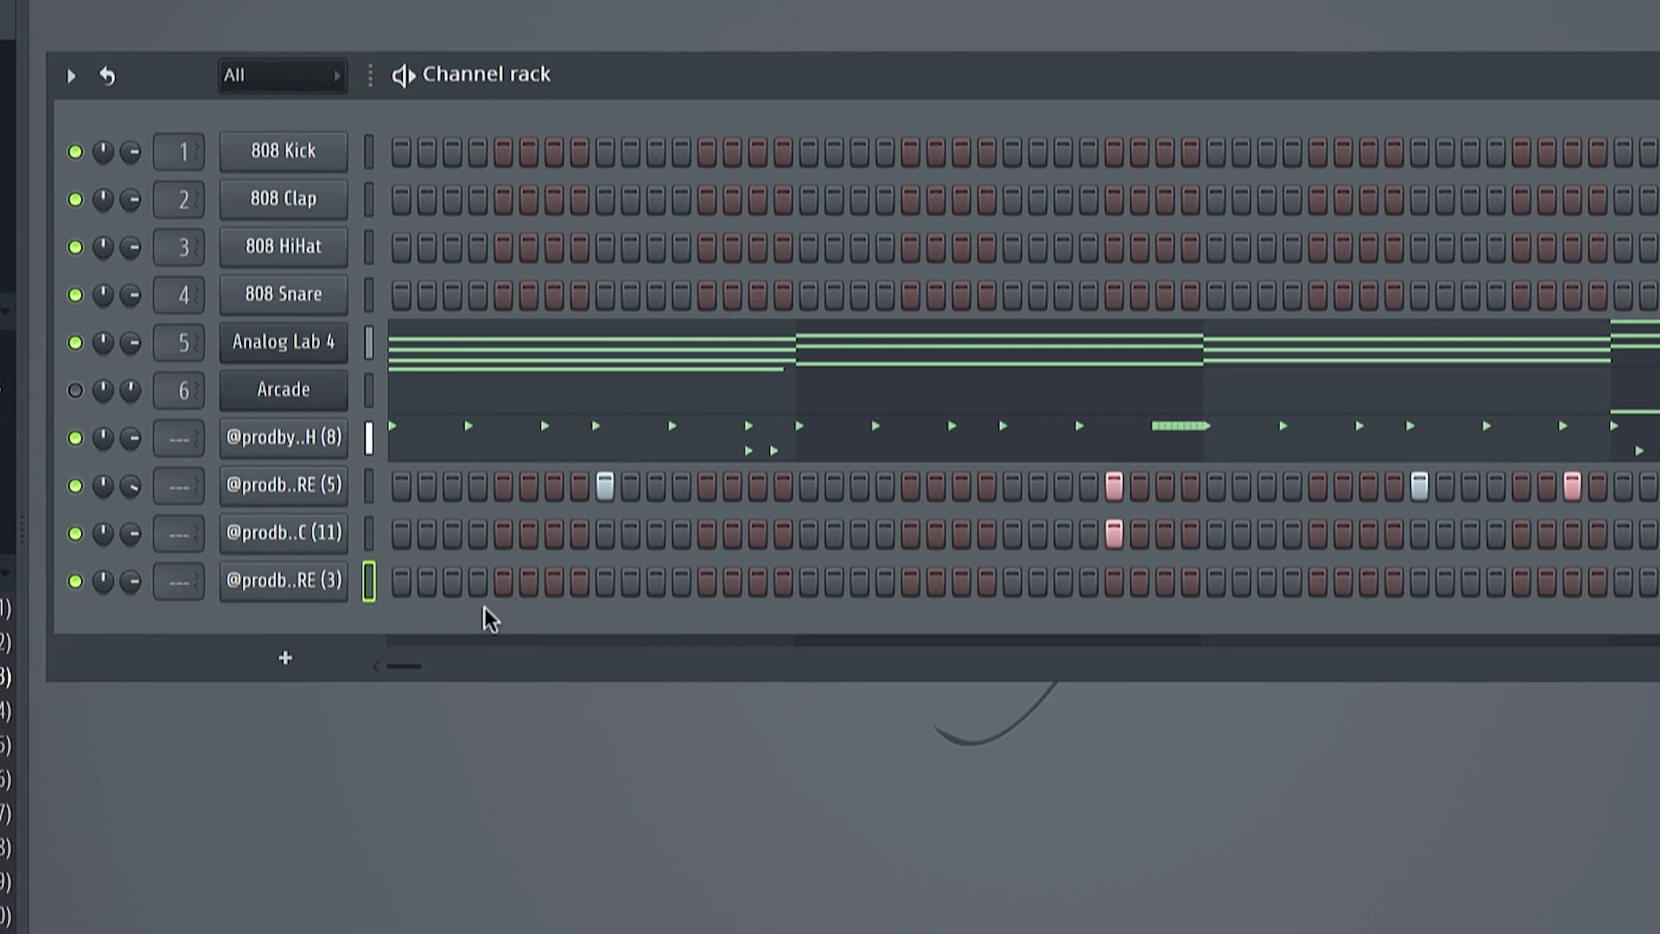
key(space)
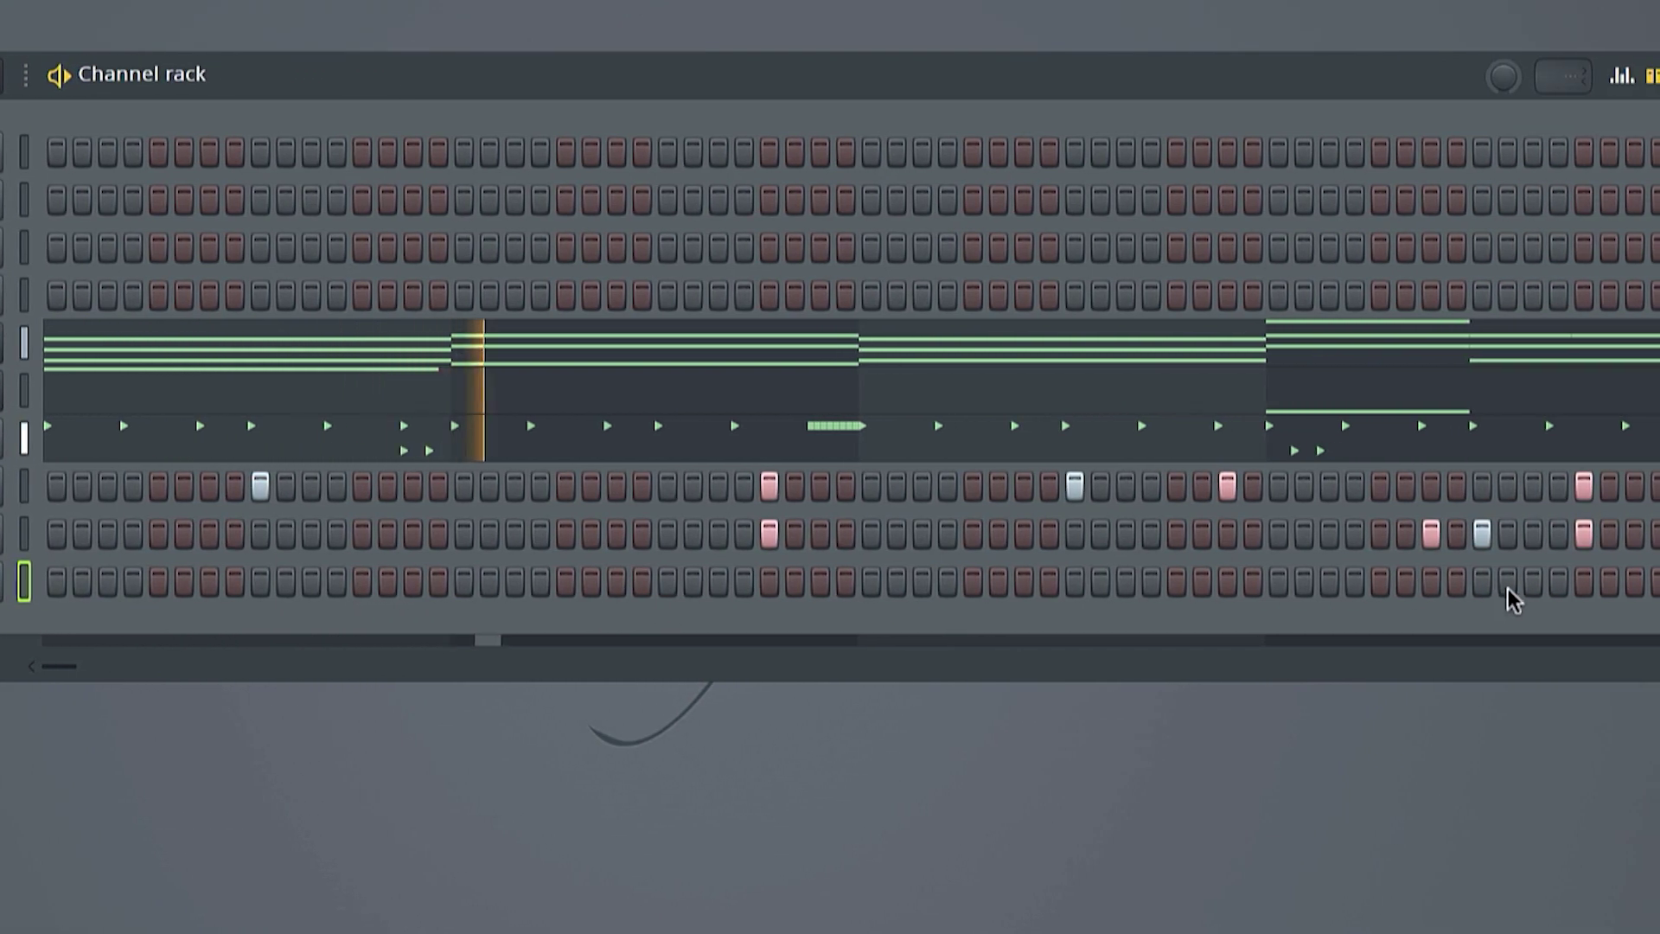
click(1507, 581)
click(1533, 581)
click(1558, 581)
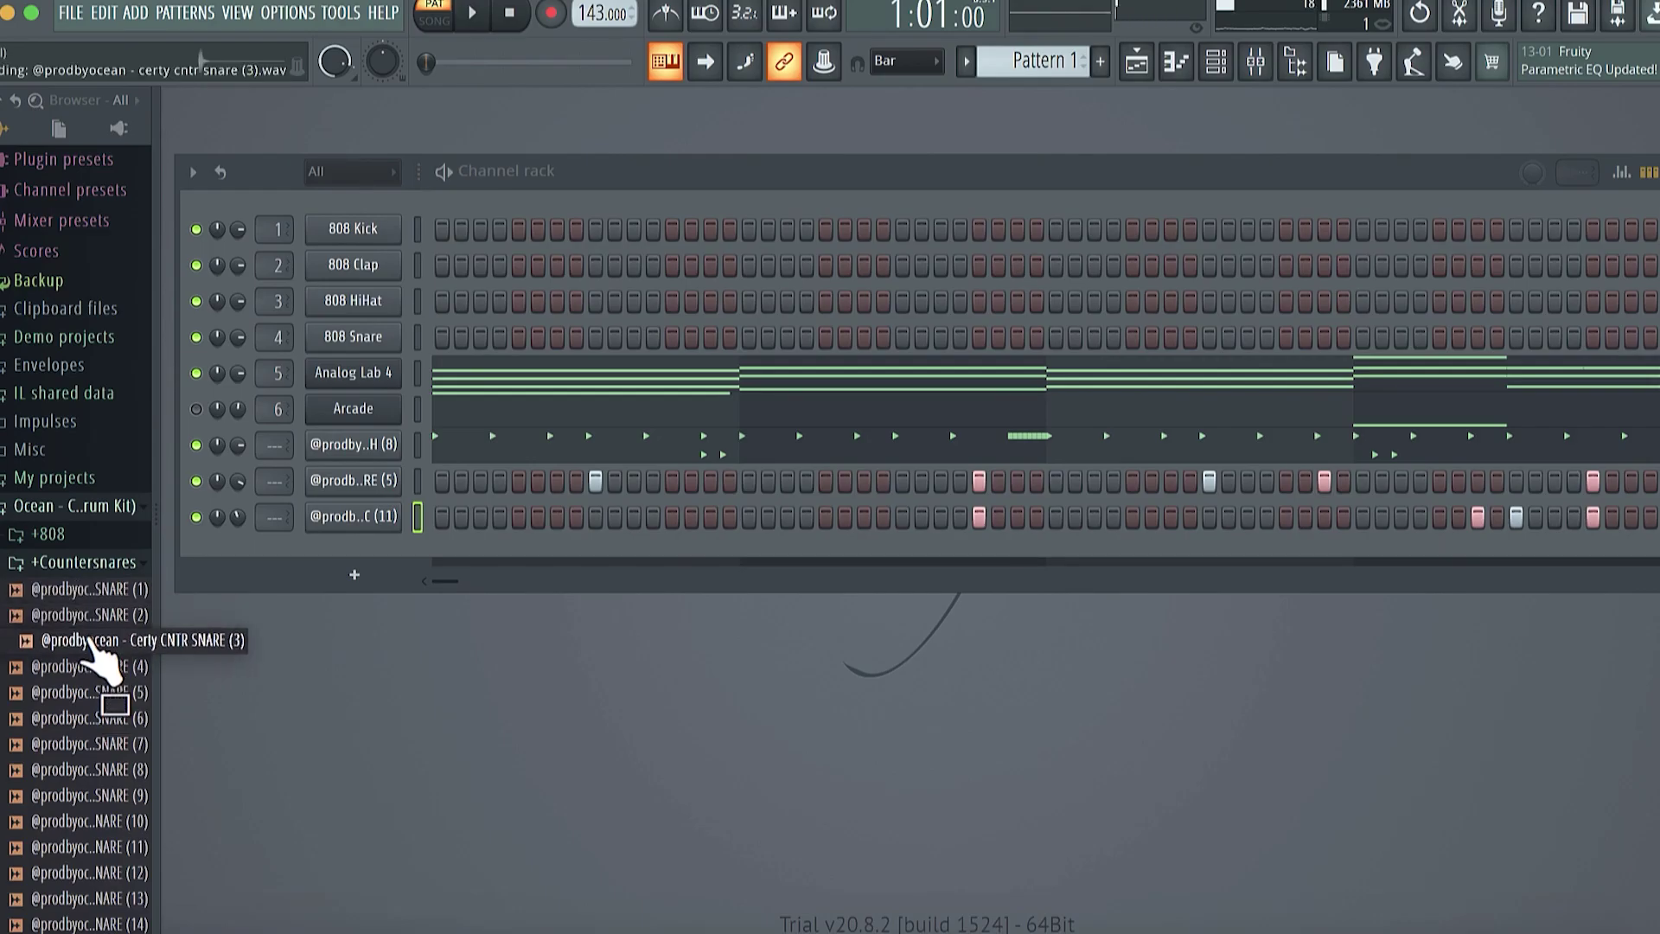
Step: Add the Certy CNTR SNARE (3) sample from the countersnares folder as a new channel
drag(374, 530, 380, 553)
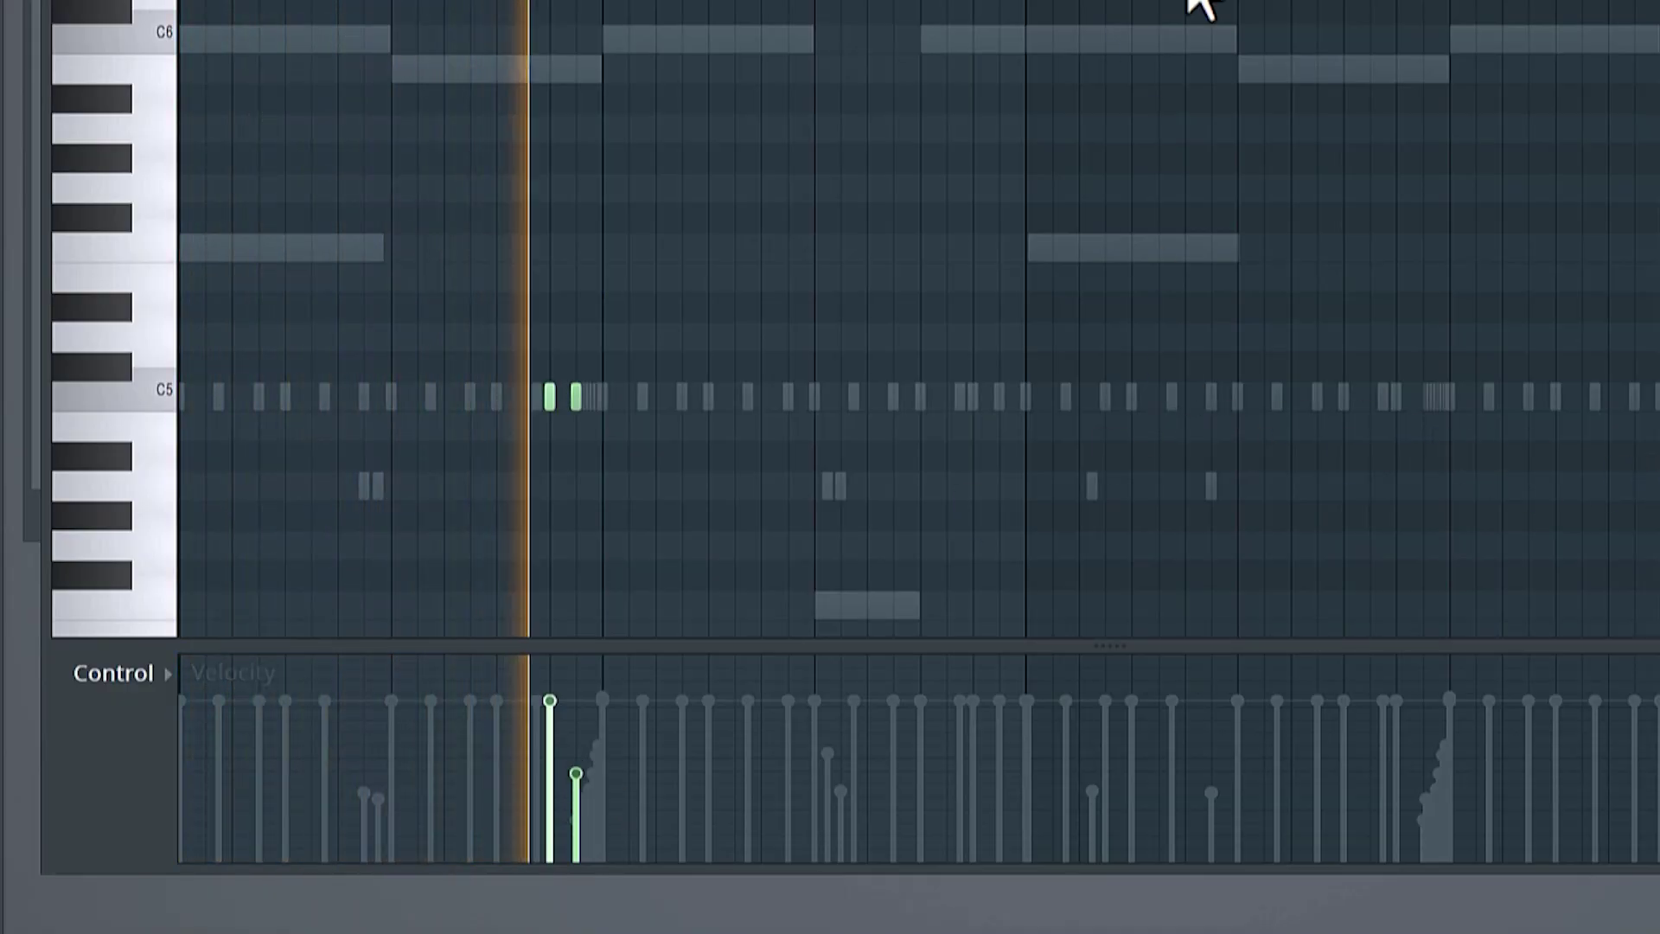
mouse_move(1591, 0)
mouse_down()
mouse_move(1651, 0)
mouse_move(1085, 10)
mouse_up()
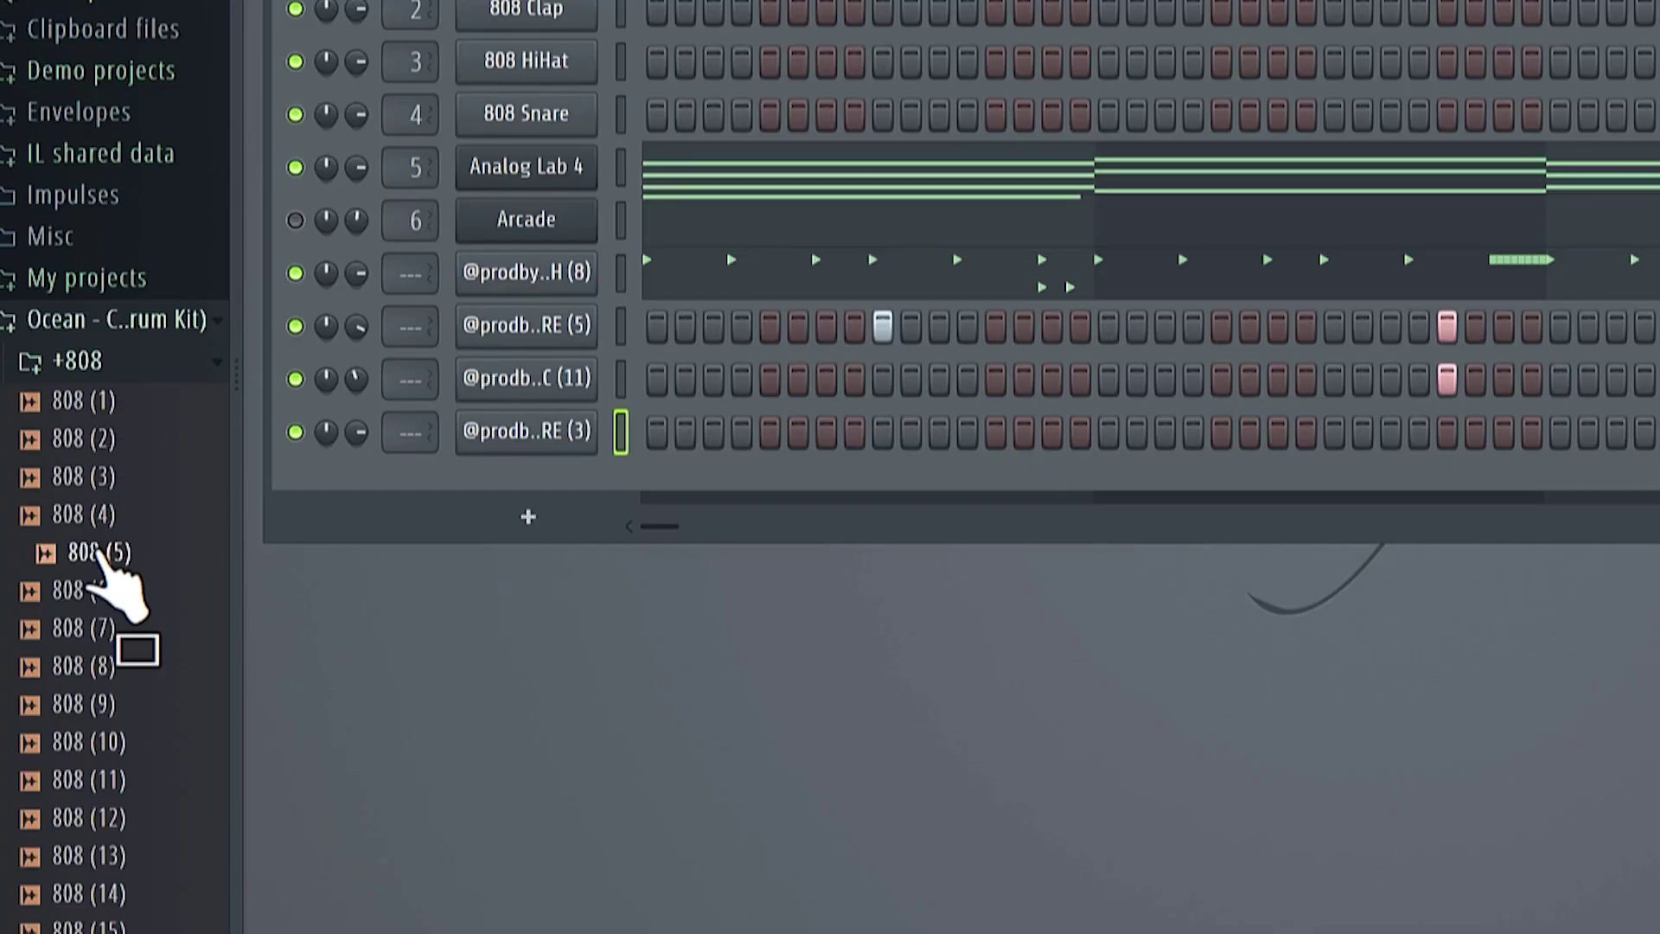
Step: Add the 808 (2) sample as a new channel and place a B4 bass note at the end of bar 4
drag(67, 443, 532, 456)
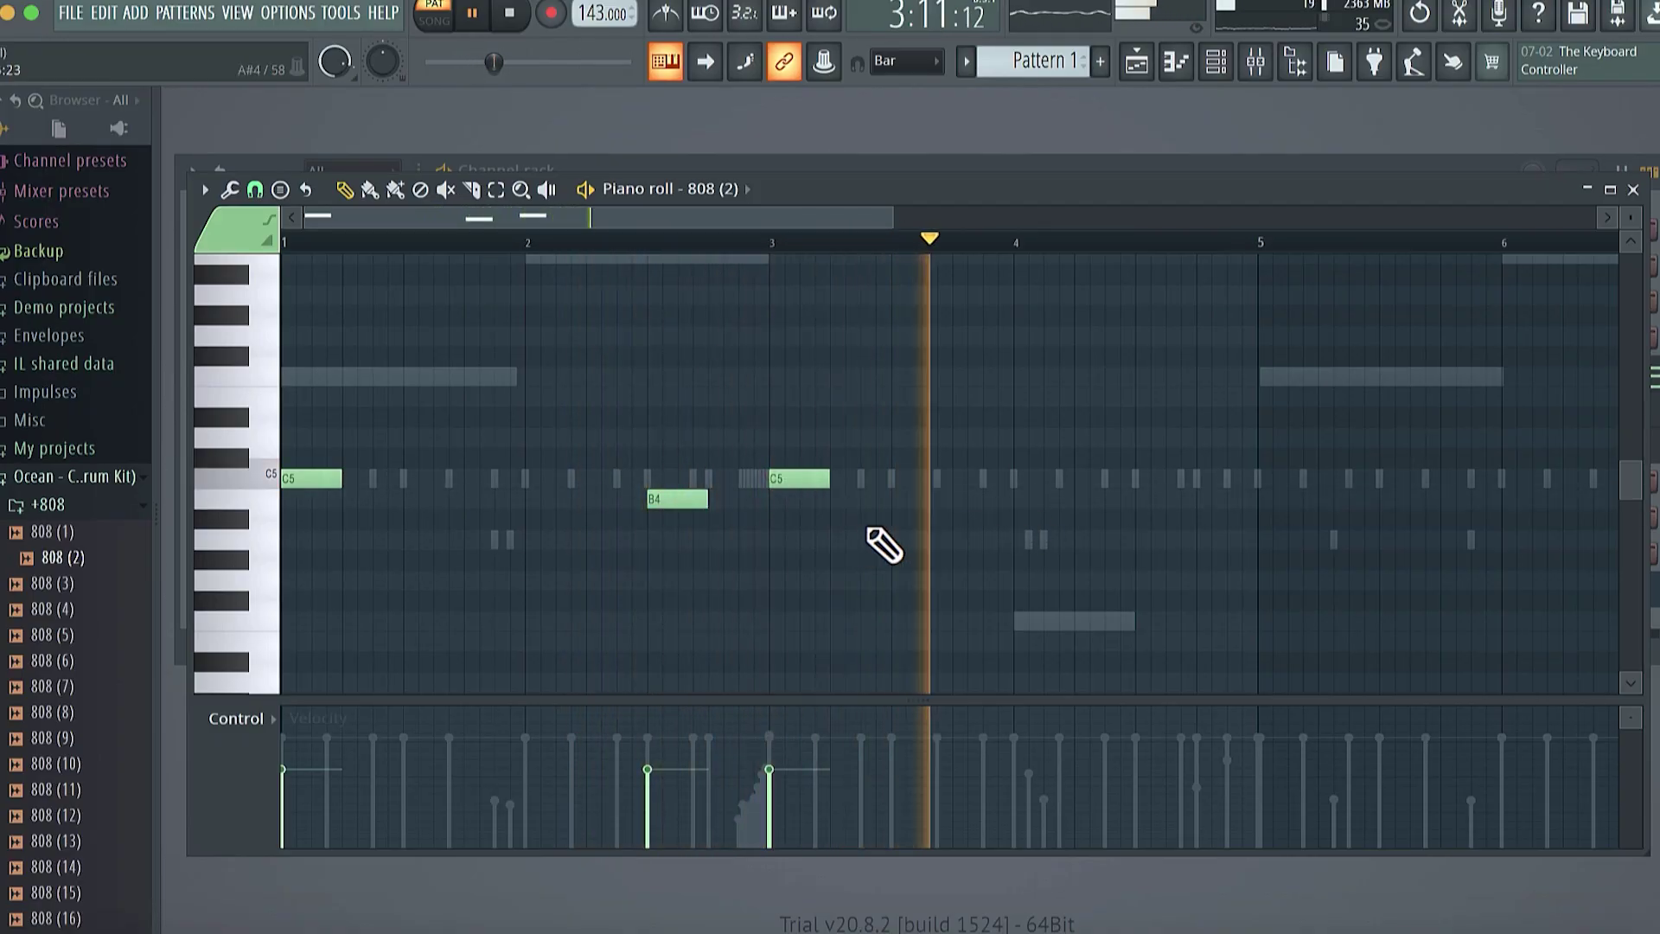
click(1225, 504)
drag(1225, 504, 1226, 501)
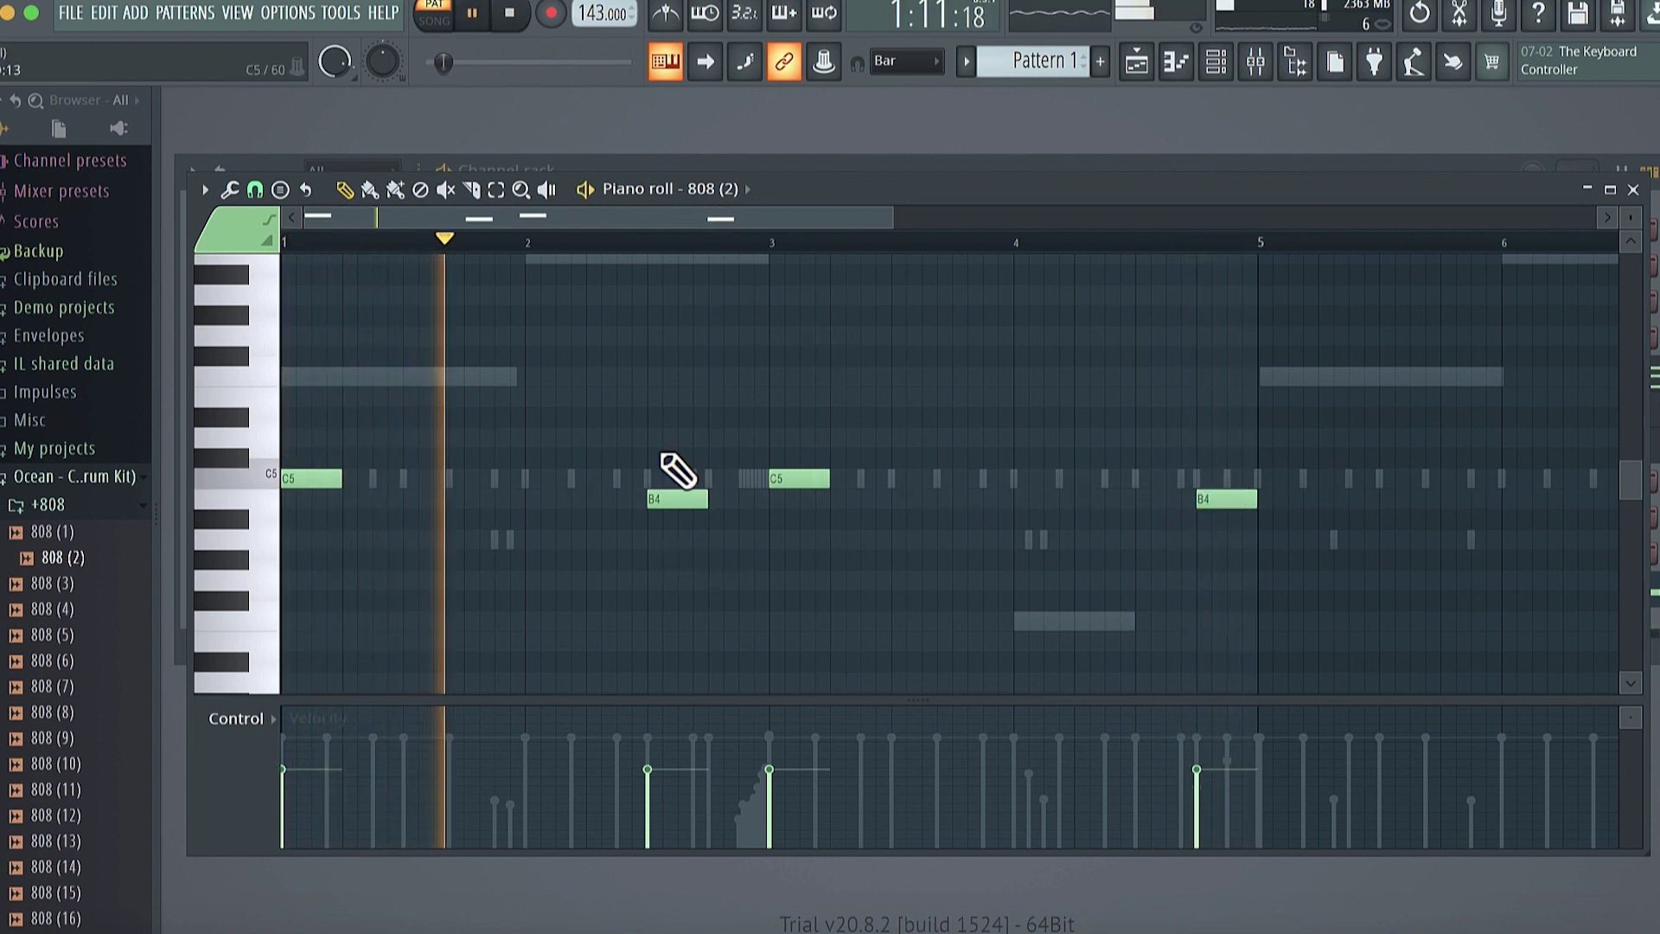
Step: Place a B5 slide note above the B4 bass note in bar 2, starting at 2:09:00, and shorten it
click(671, 438)
key(space)
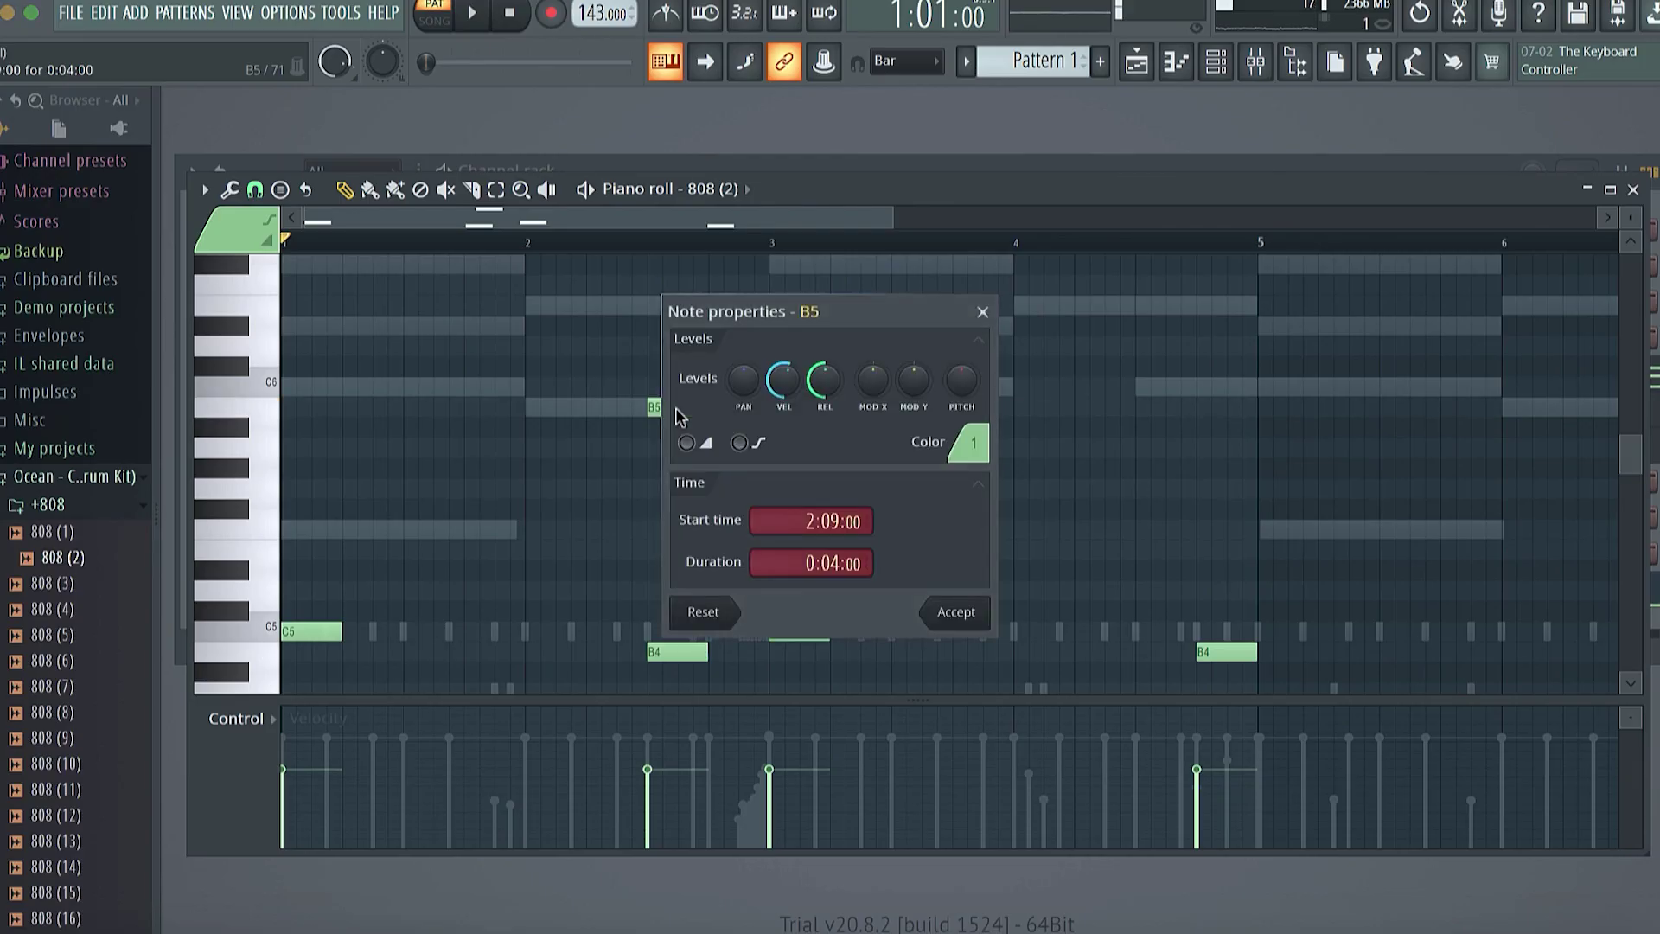
click(951, 604)
key(space)
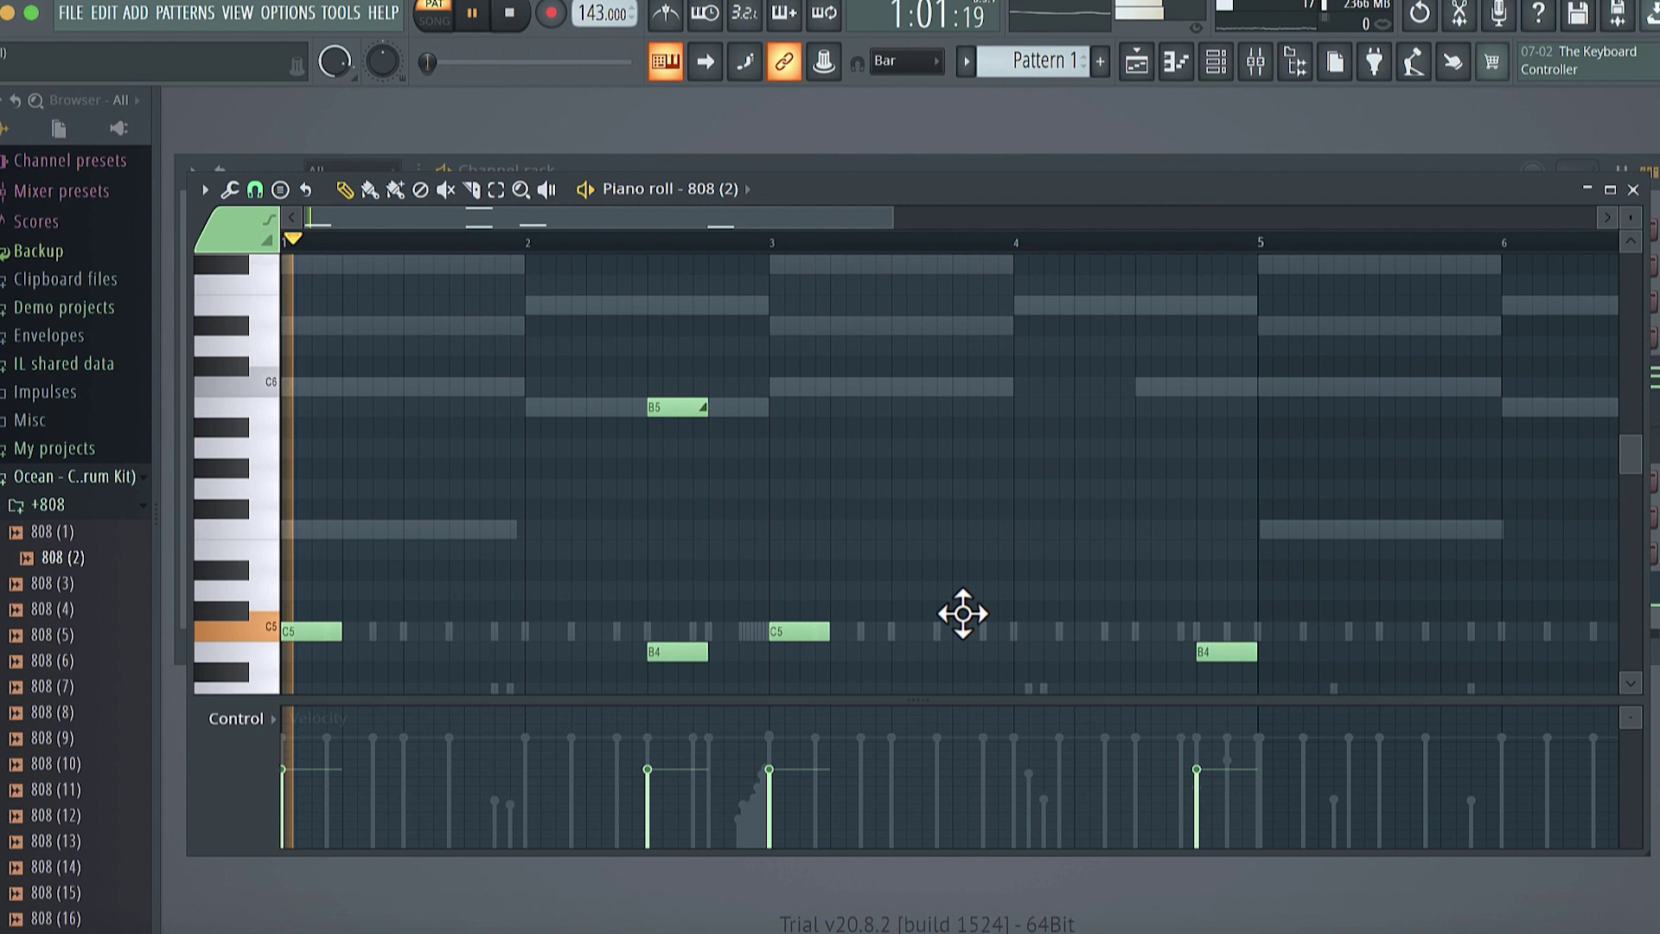
drag(707, 407, 666, 405)
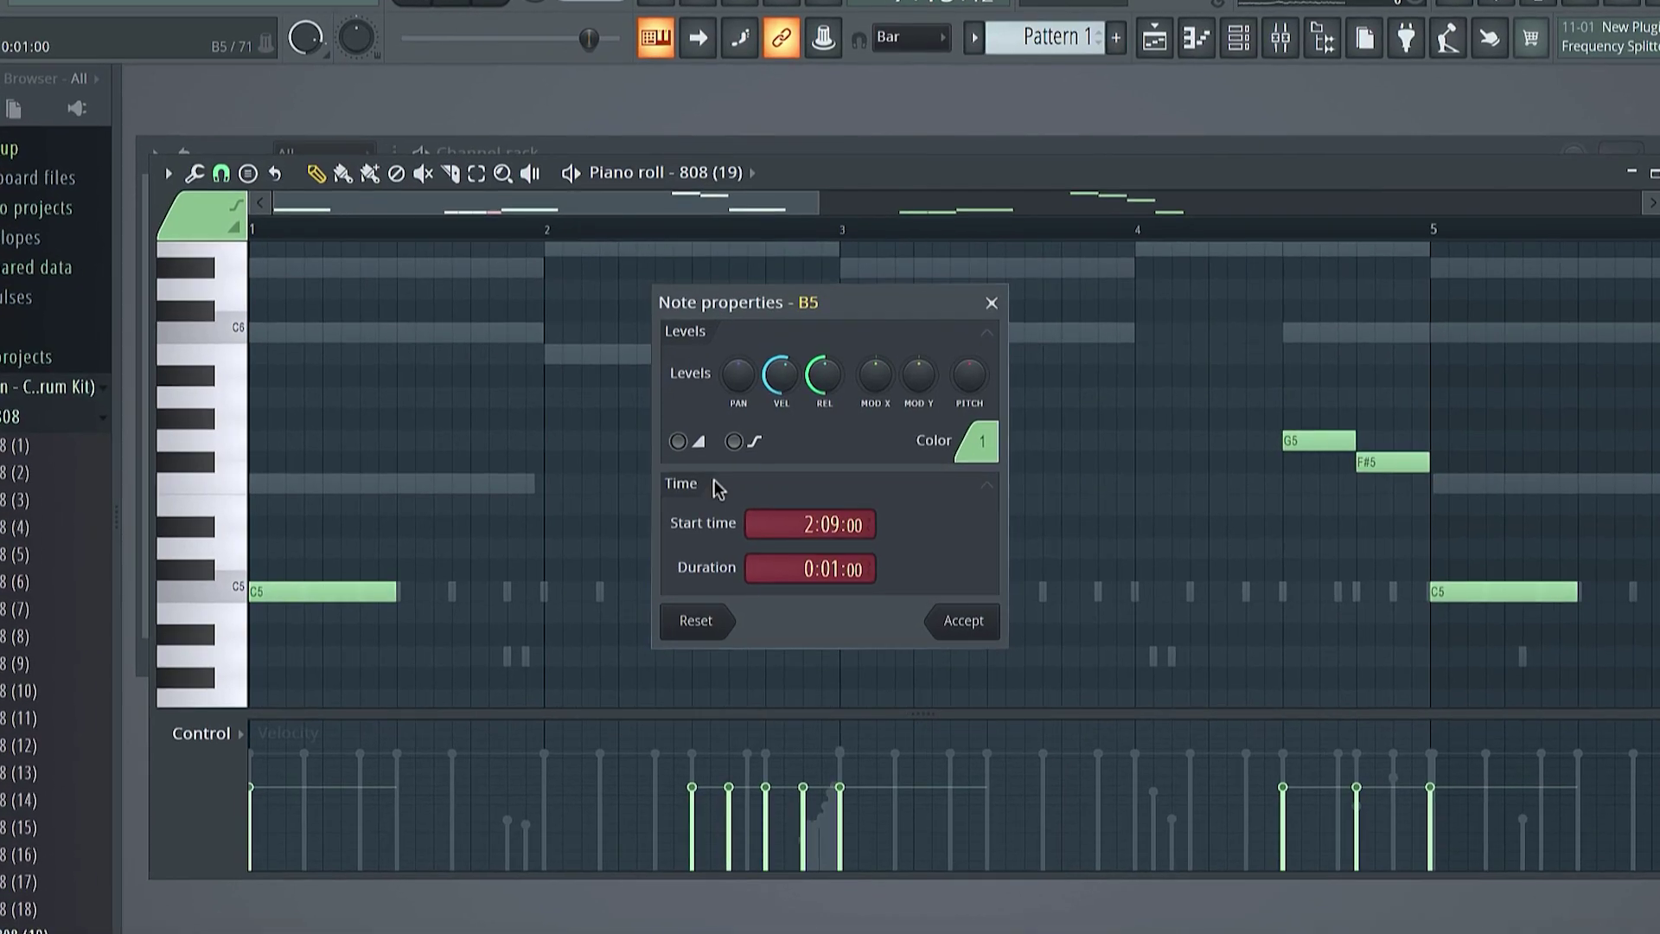
Step: Turn the B5 note at 2:09:00 in the 808 (19) pattern into a slide note and preview bar 2
click(697, 437)
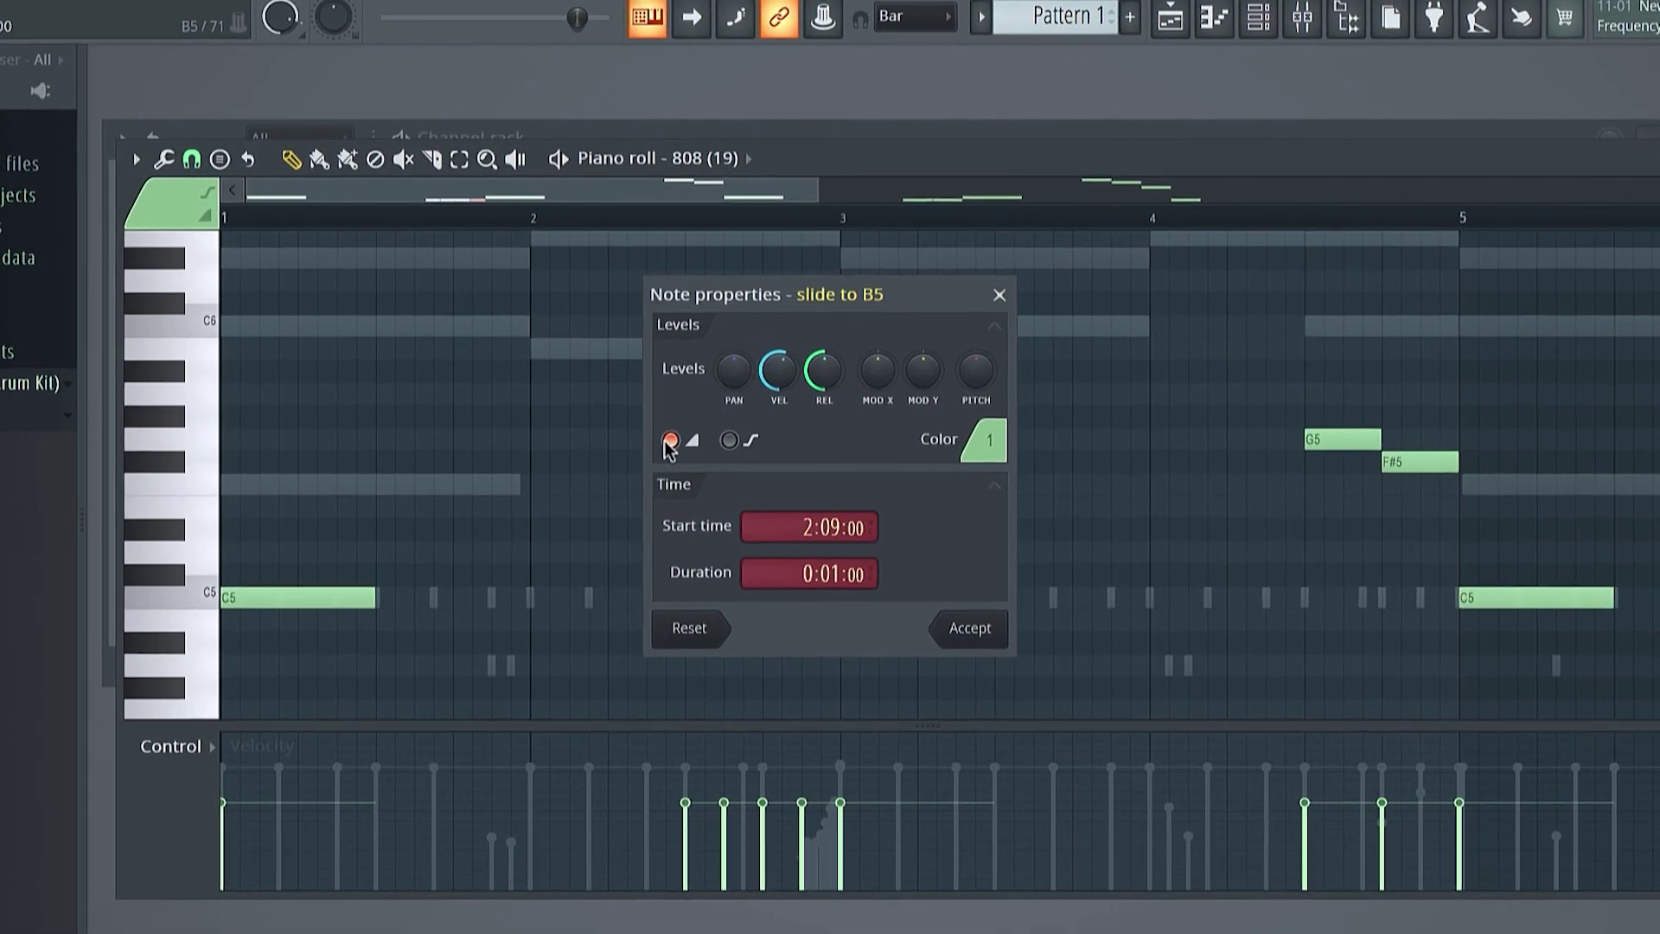
click(977, 636)
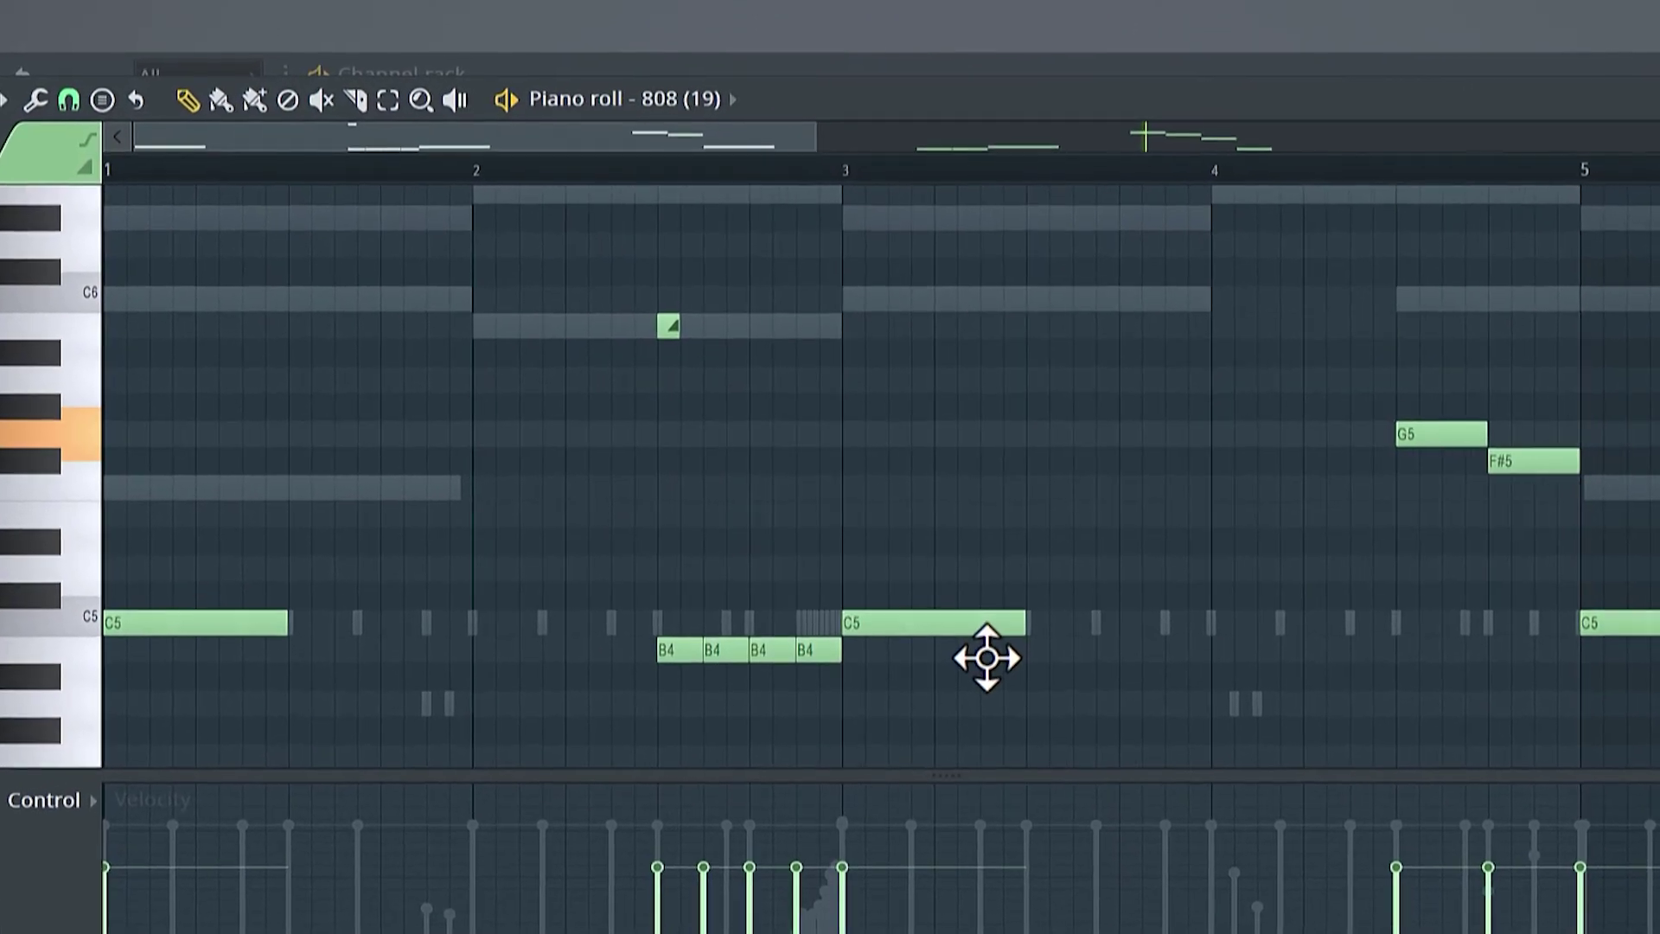
click(494, 157)
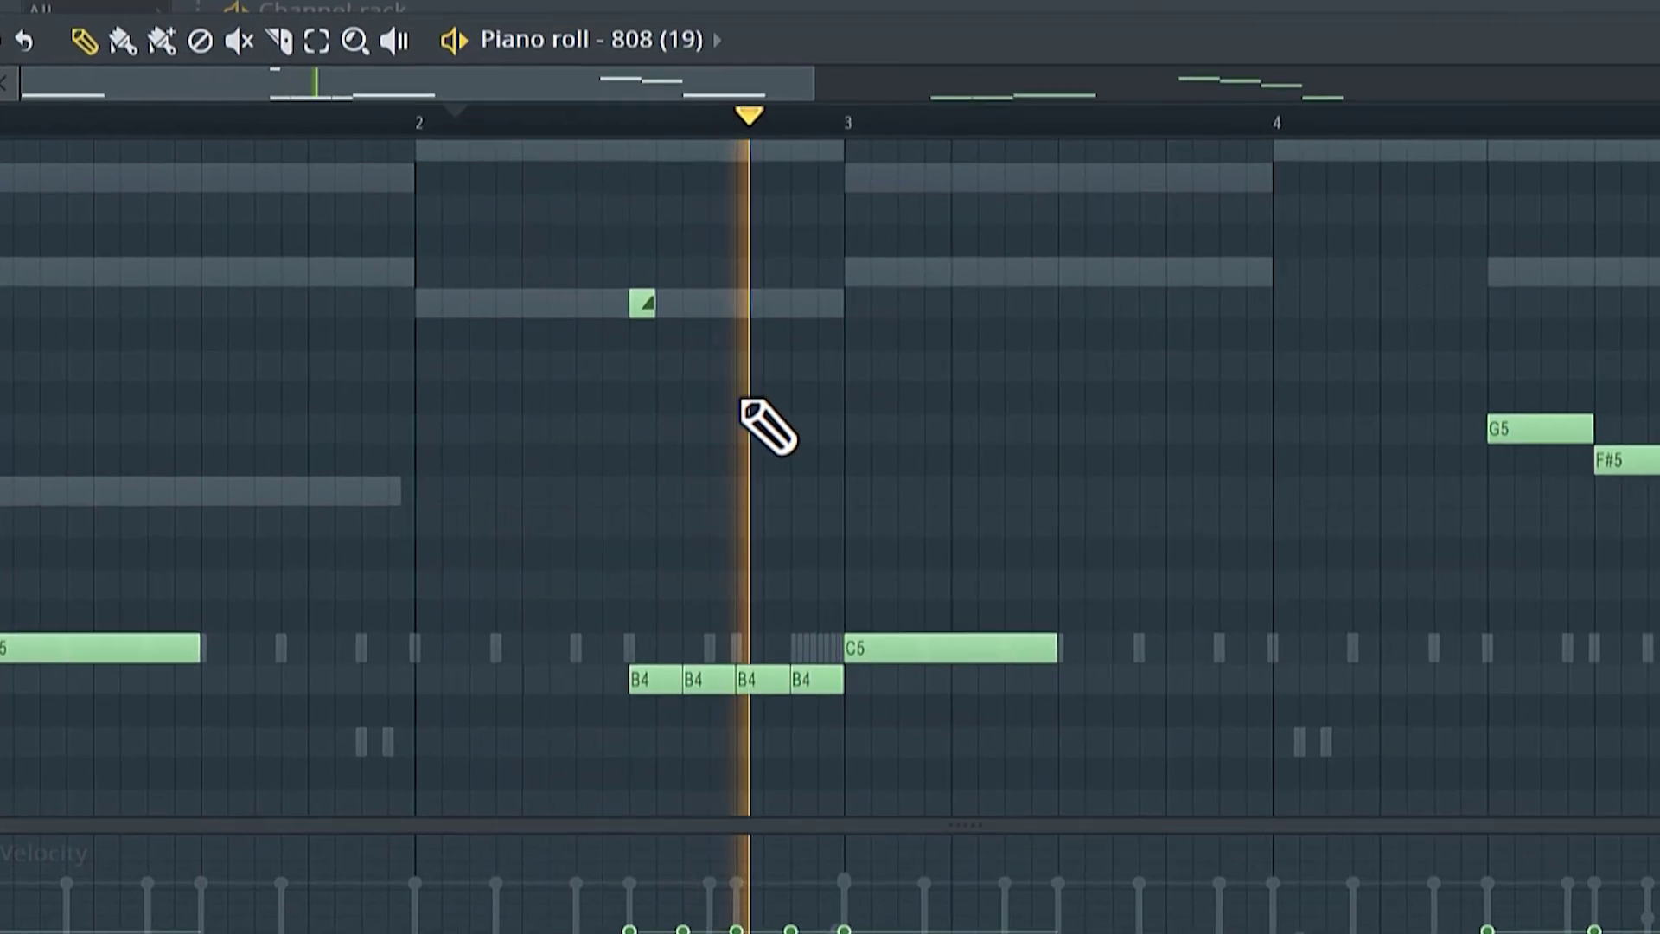
key(space)
Step: Add another short slide note above the second B4 note in bar 2 and move it to a lower pitch
click(689, 330)
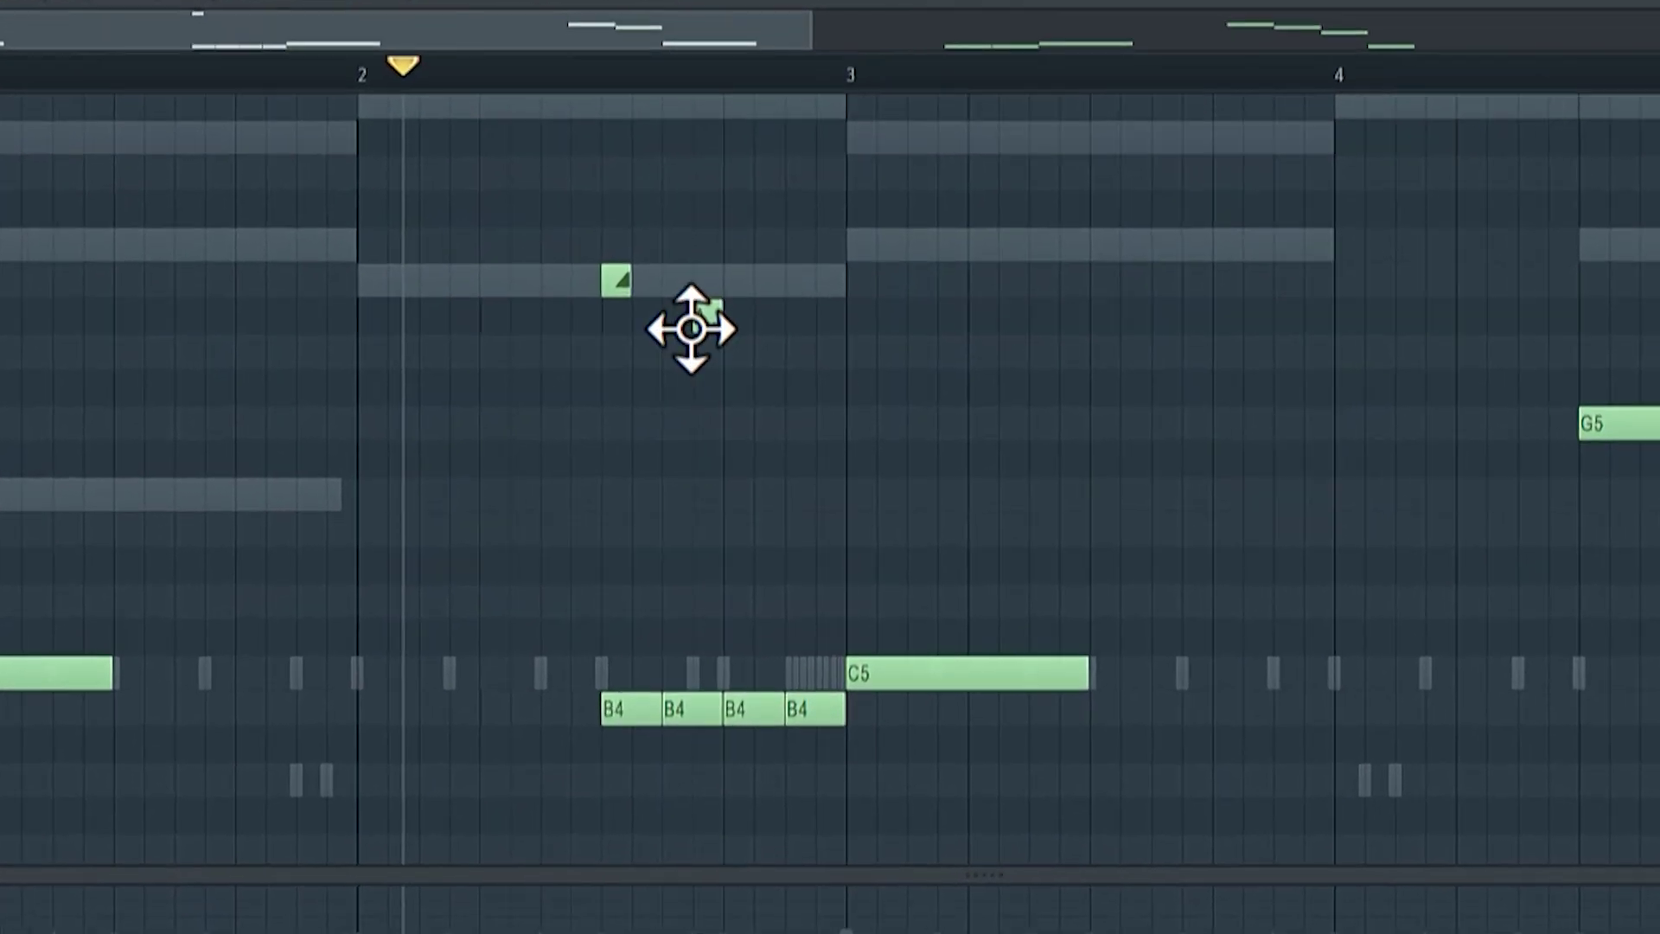
drag(672, 325, 645, 464)
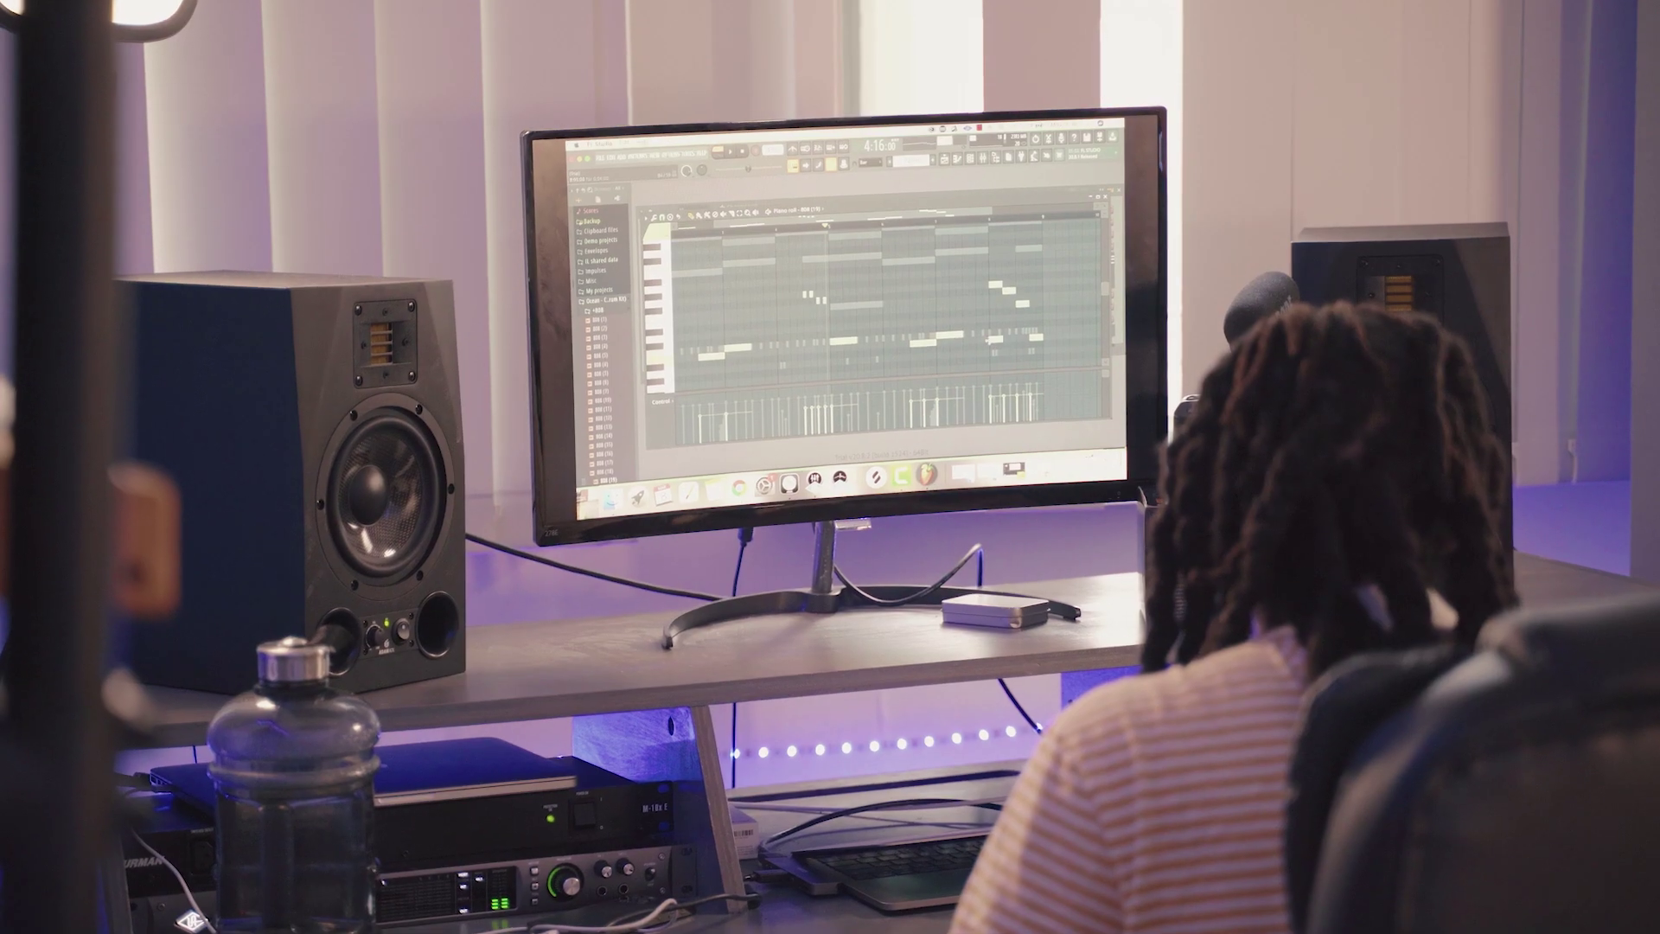